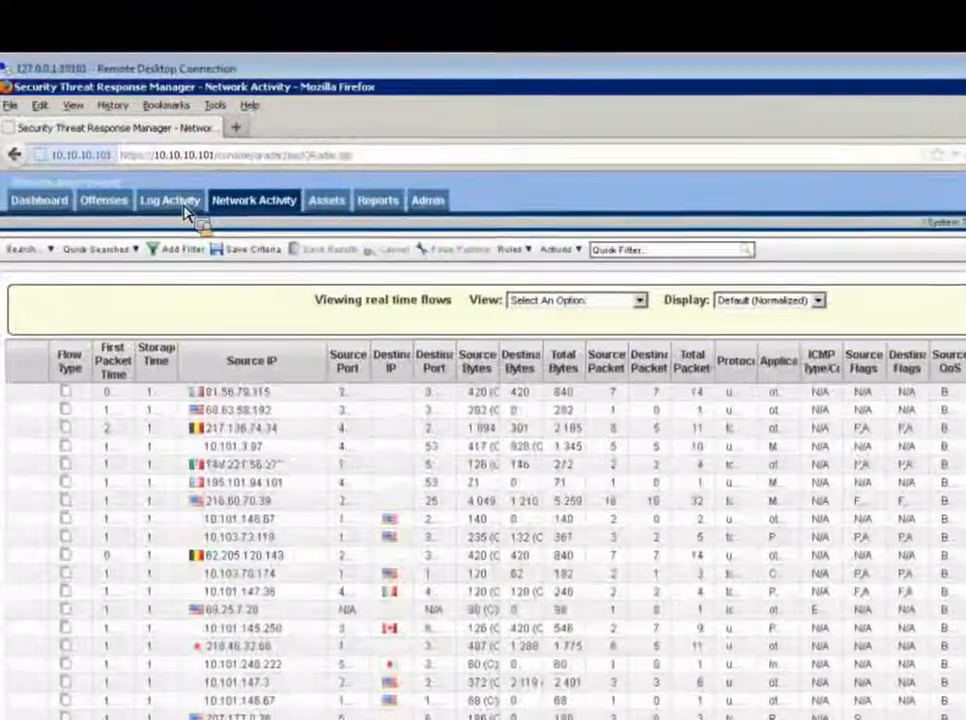
# Open the Log Activity tab and its search menu, then return to Network Activity
pyautogui.click(150, 170)
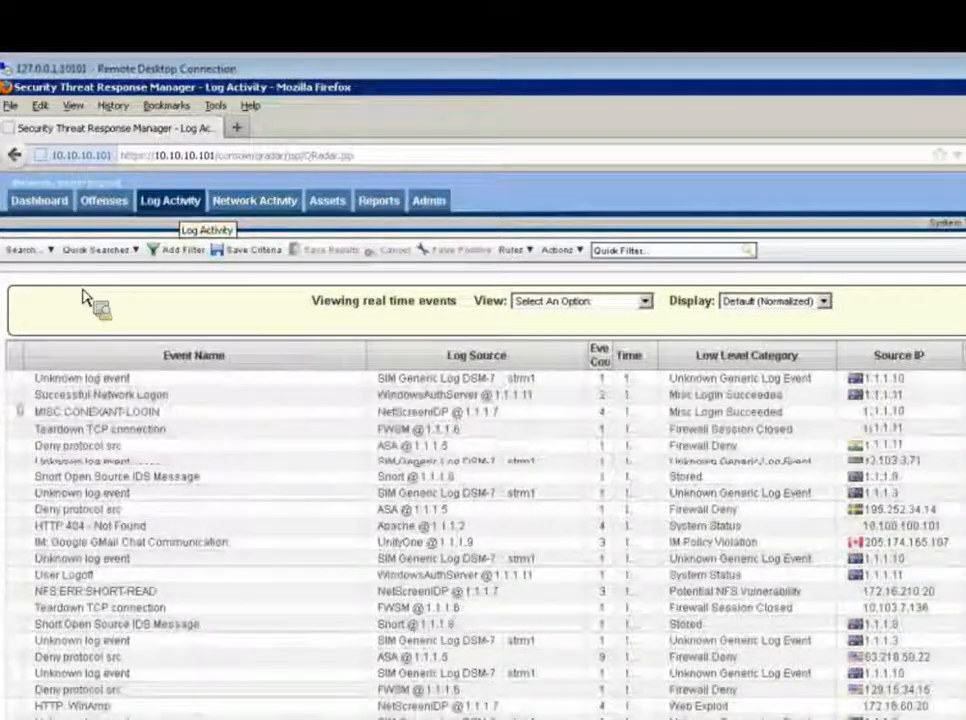
pyautogui.click(50, 251)
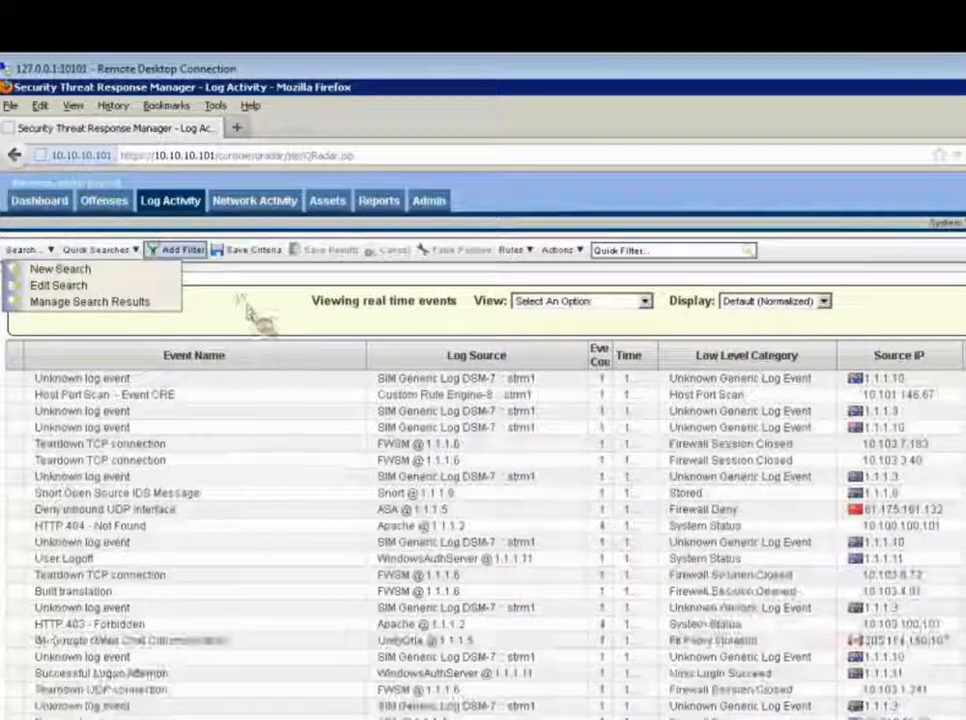
pyautogui.click(254, 318)
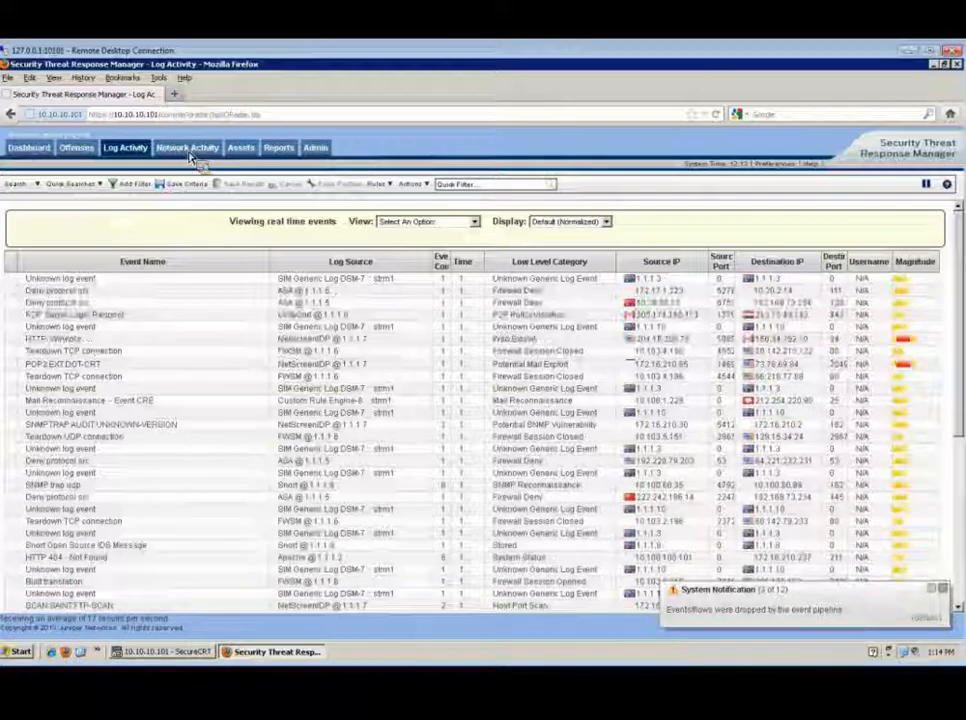
pyautogui.click(188, 149)
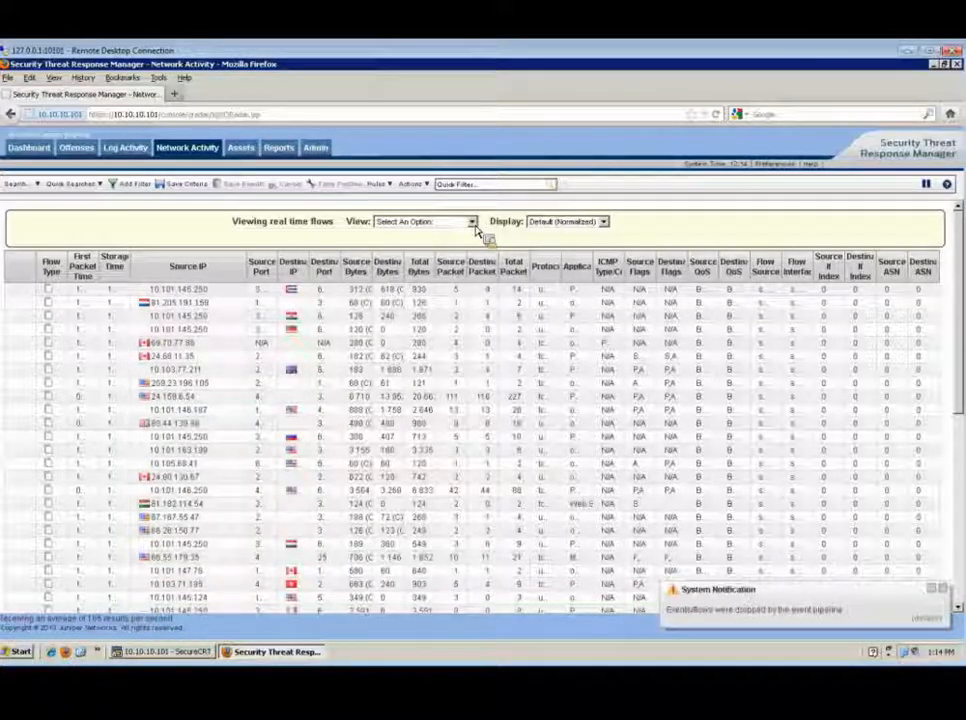
# Set the network activity view to show flows from the Last Hour
pyautogui.click(474, 224)
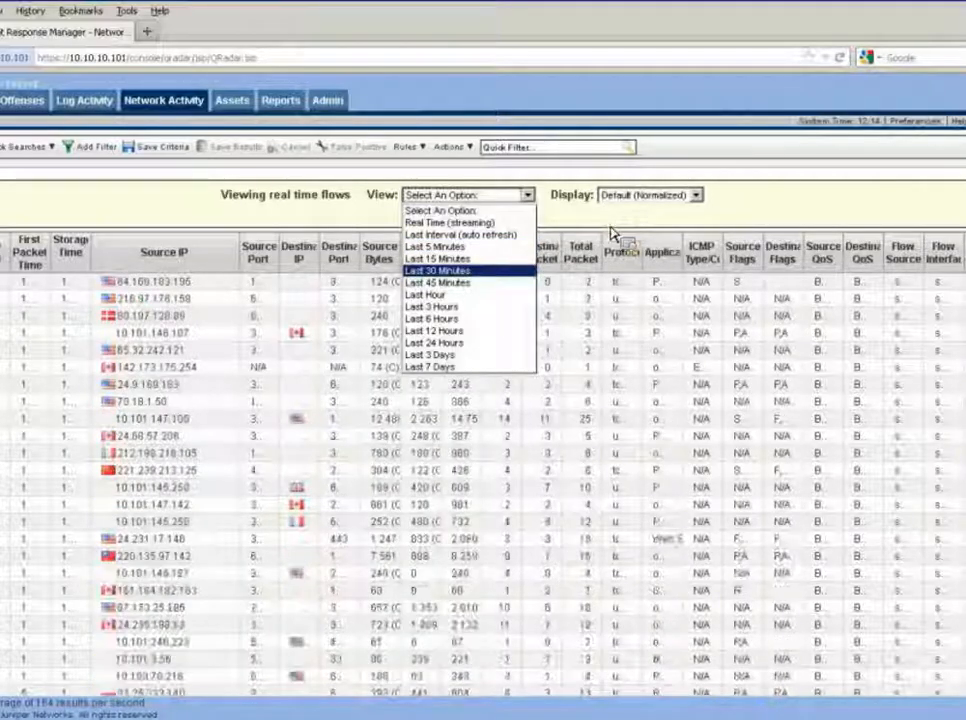
pyautogui.click(614, 228)
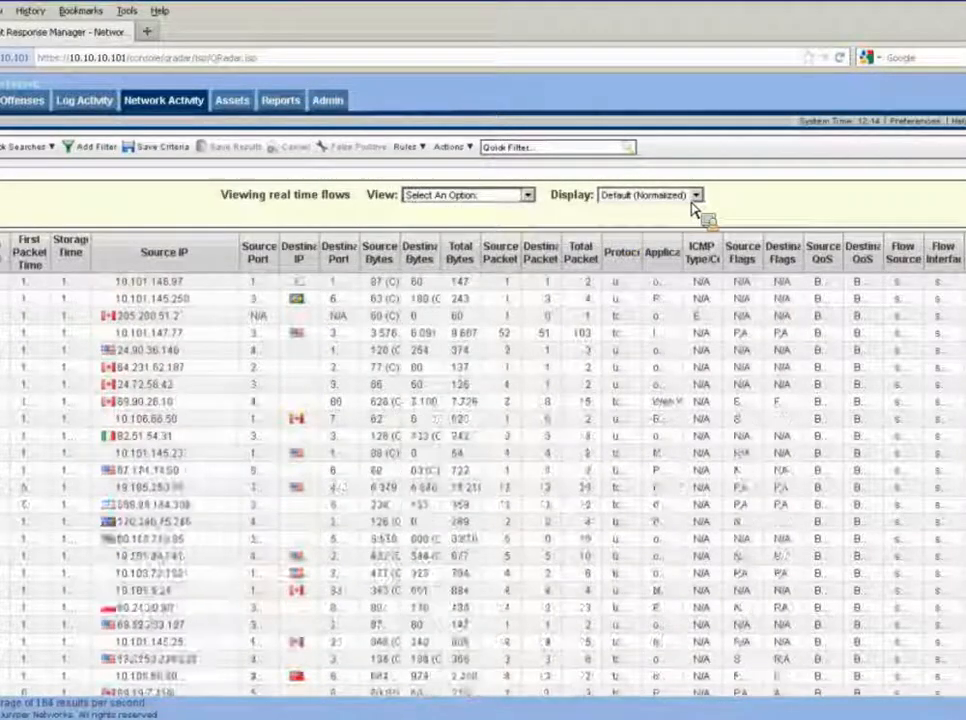
pyautogui.click(696, 195)
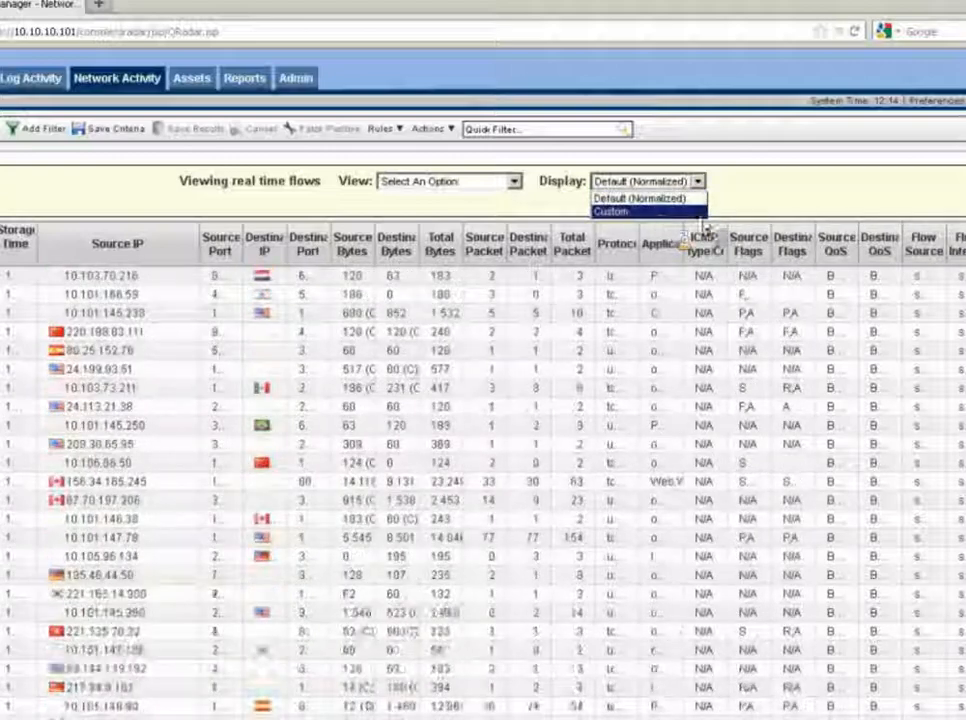
pyautogui.click(786, 214)
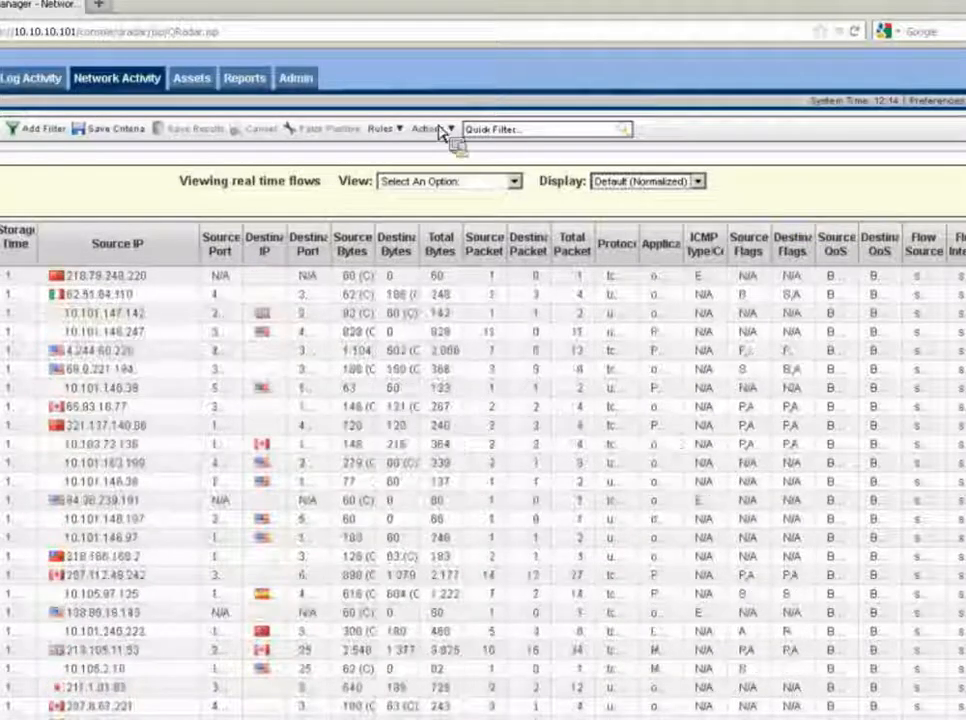
pyautogui.click(513, 182)
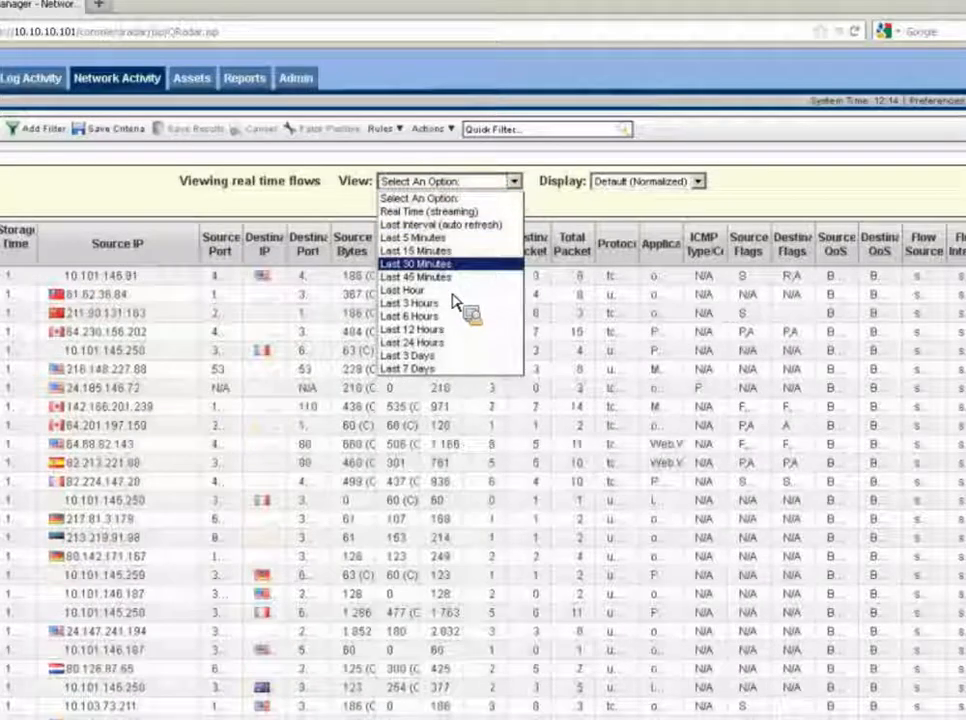
pyautogui.click(453, 291)
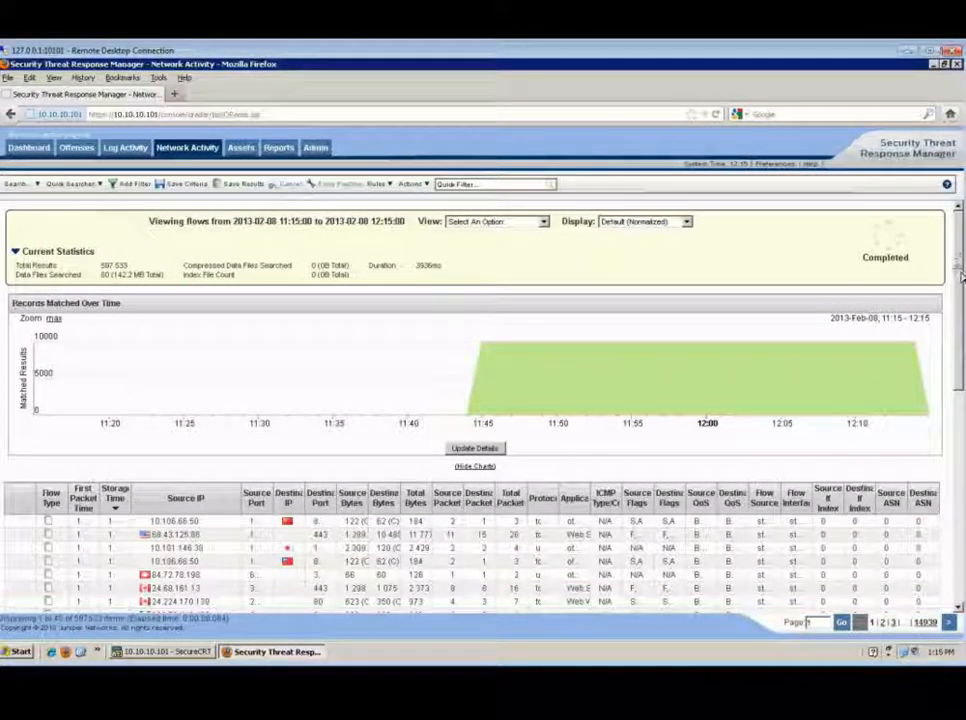
# Widen the First Packet Time and Source Port columns of the flow results table
pyautogui.scroll(-1, 961, 277)
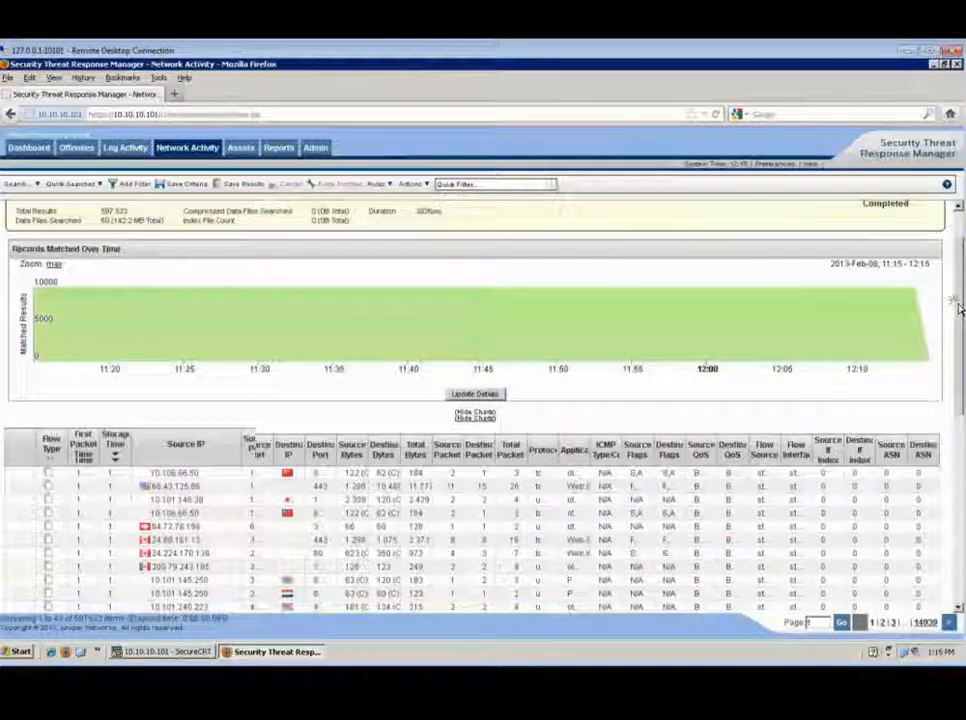
pyautogui.scroll(-1, 958, 308)
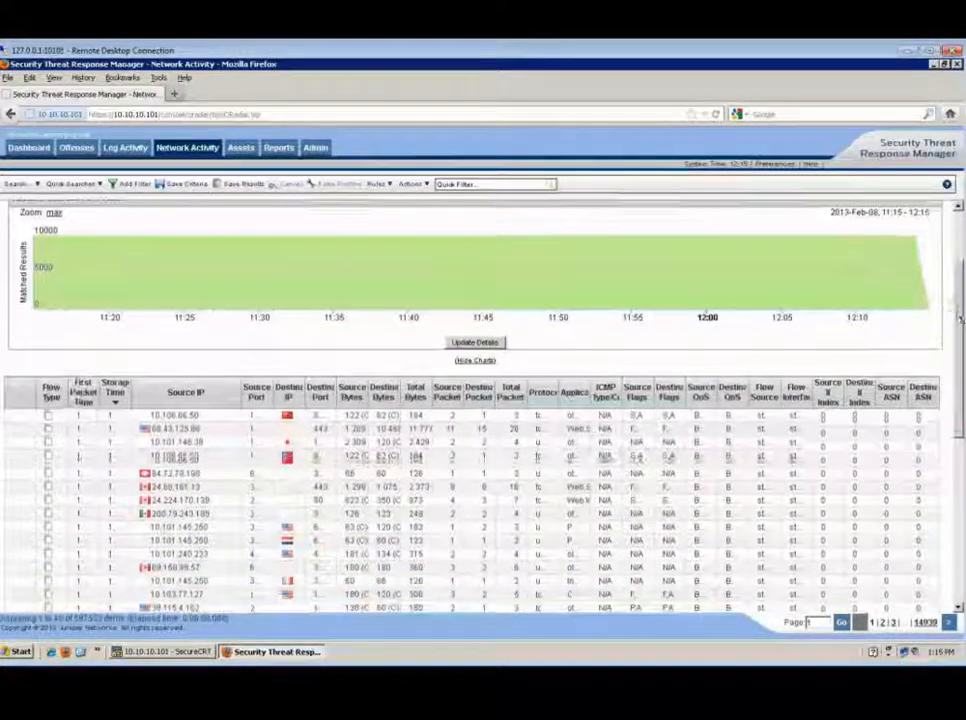
pyautogui.scroll(1, 958, 310)
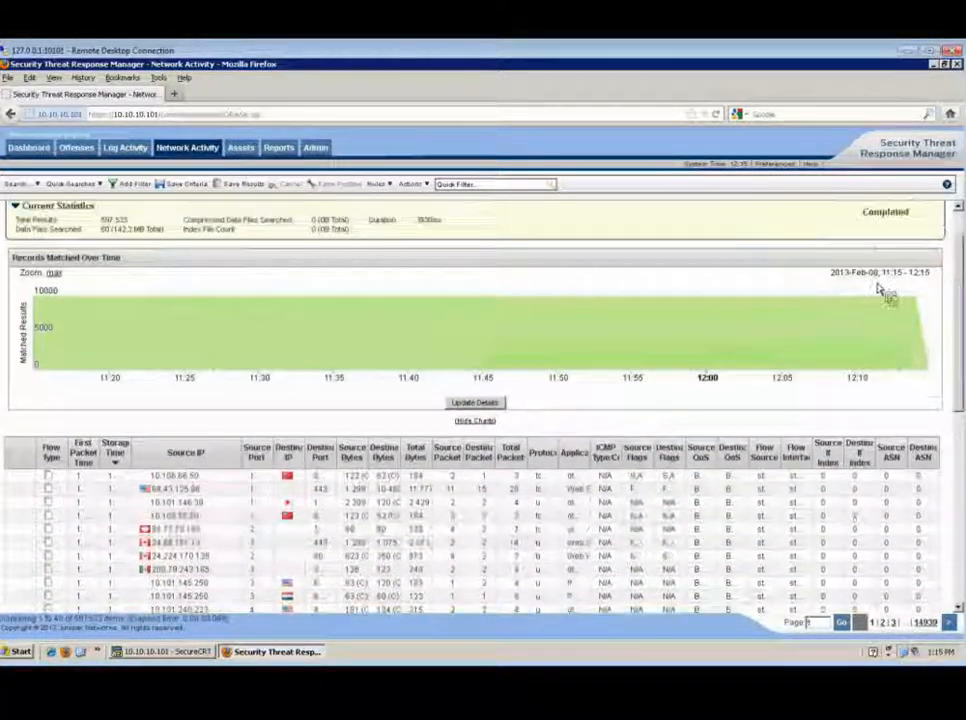
pyautogui.scroll(1, 878, 289)
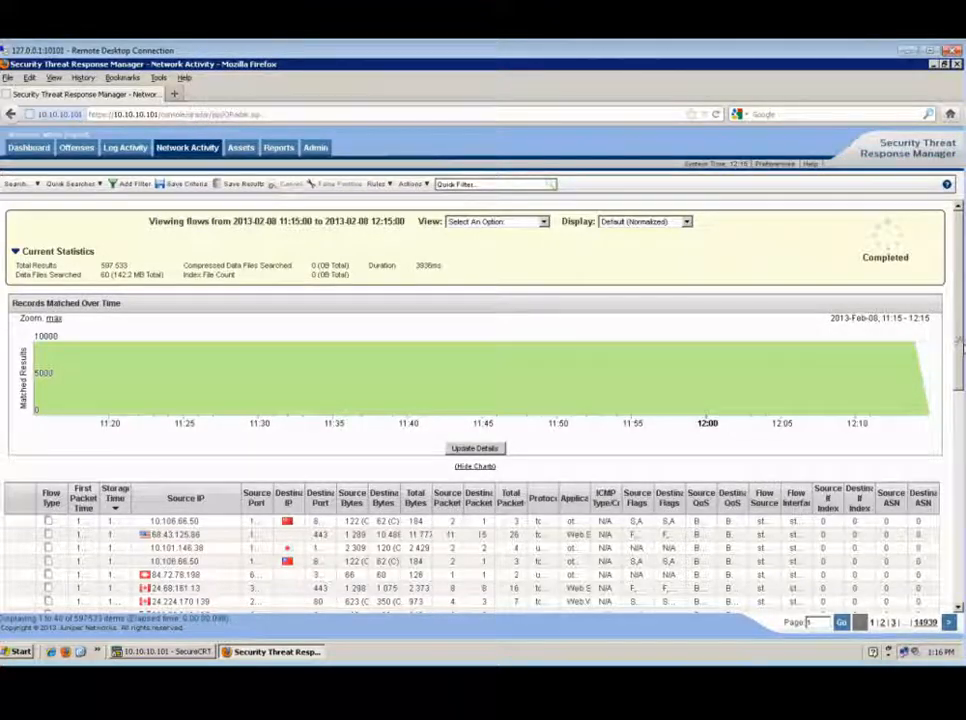
pyautogui.scroll(-1, 962, 320)
pyautogui.scroll(-1, 962, 320)
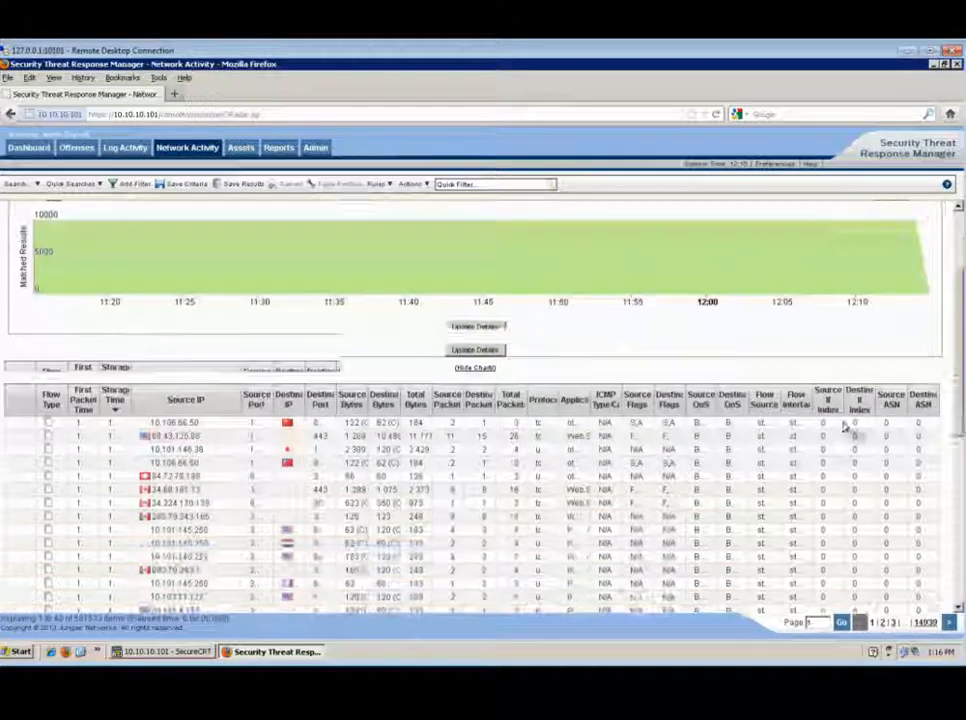
pyautogui.scroll(-3, 112, 340)
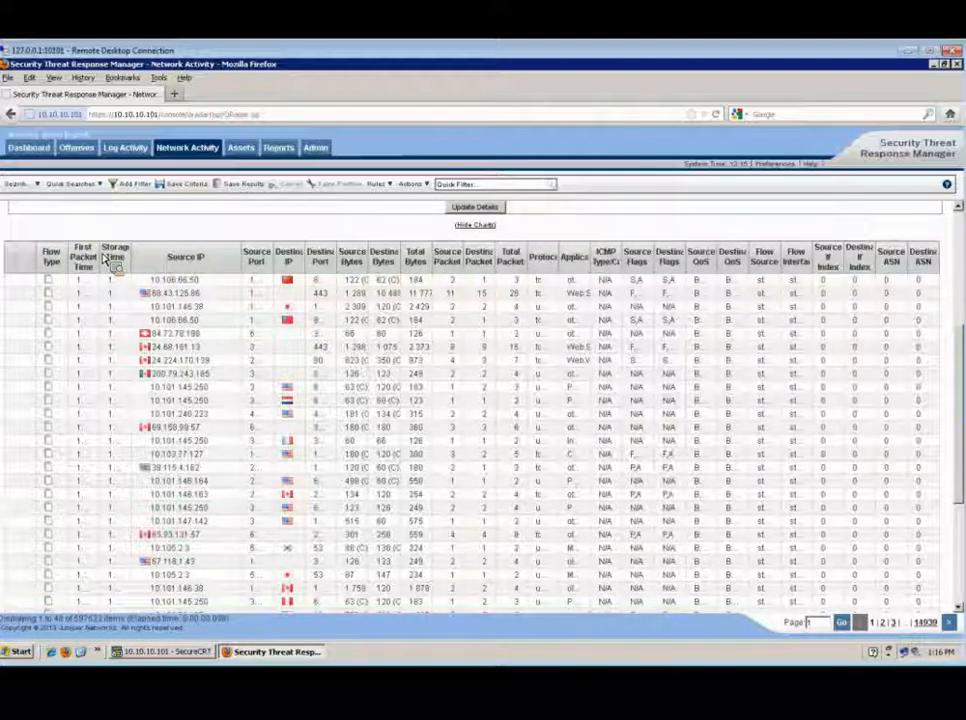
pyautogui.moveTo(110, 257); pyautogui.dragTo(163, 261)
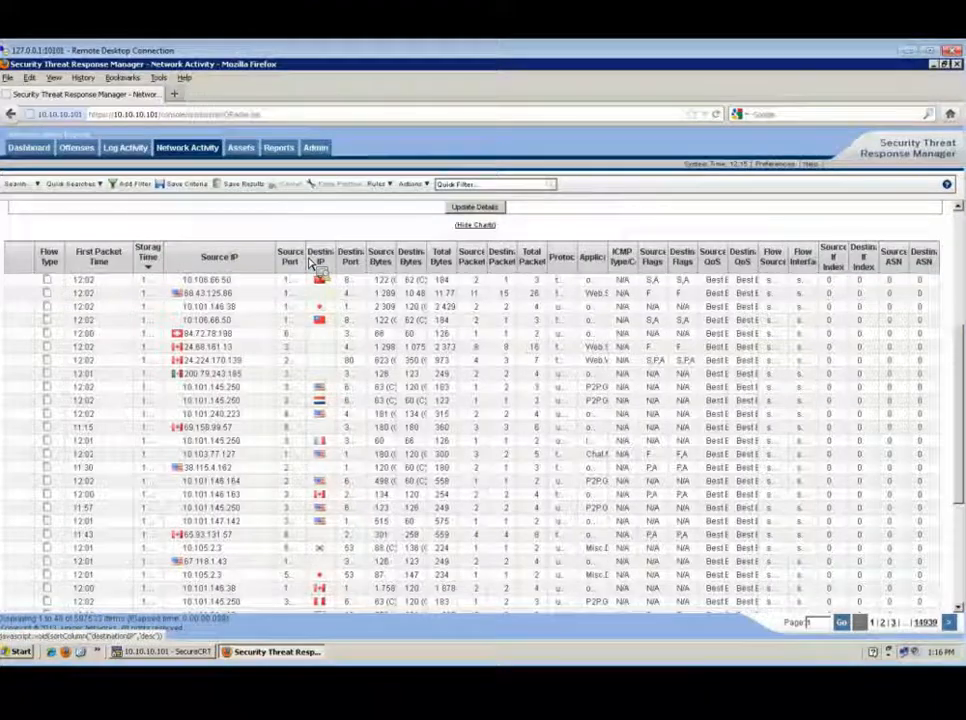
pyautogui.moveTo(309, 262); pyautogui.dragTo(352, 293)
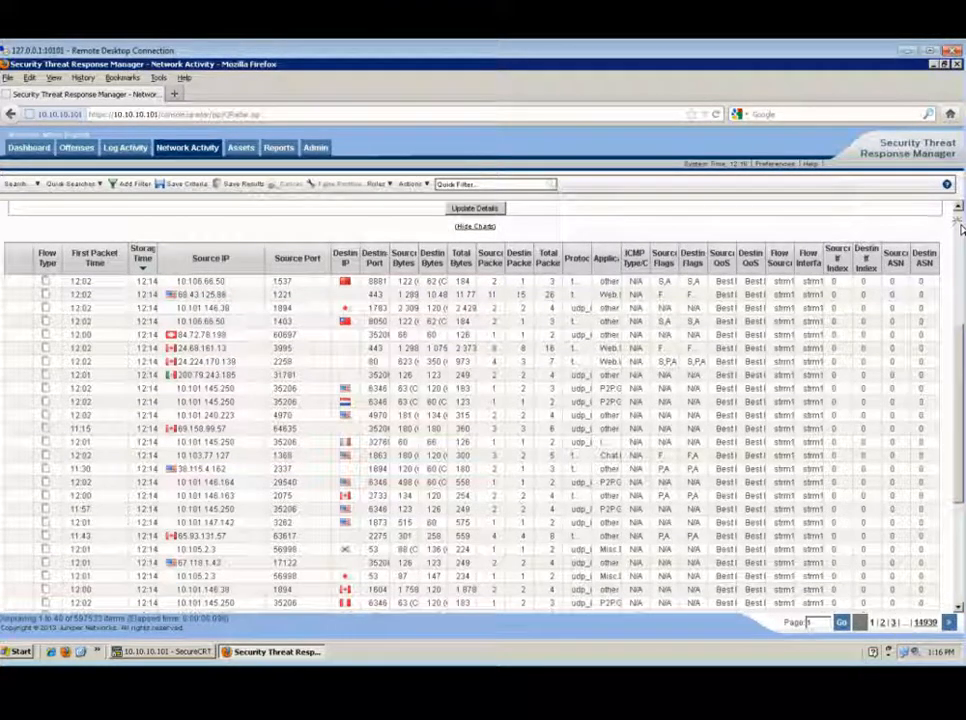
# Change the display to group flows by Source IP
pyautogui.scroll(5, 723, 170)
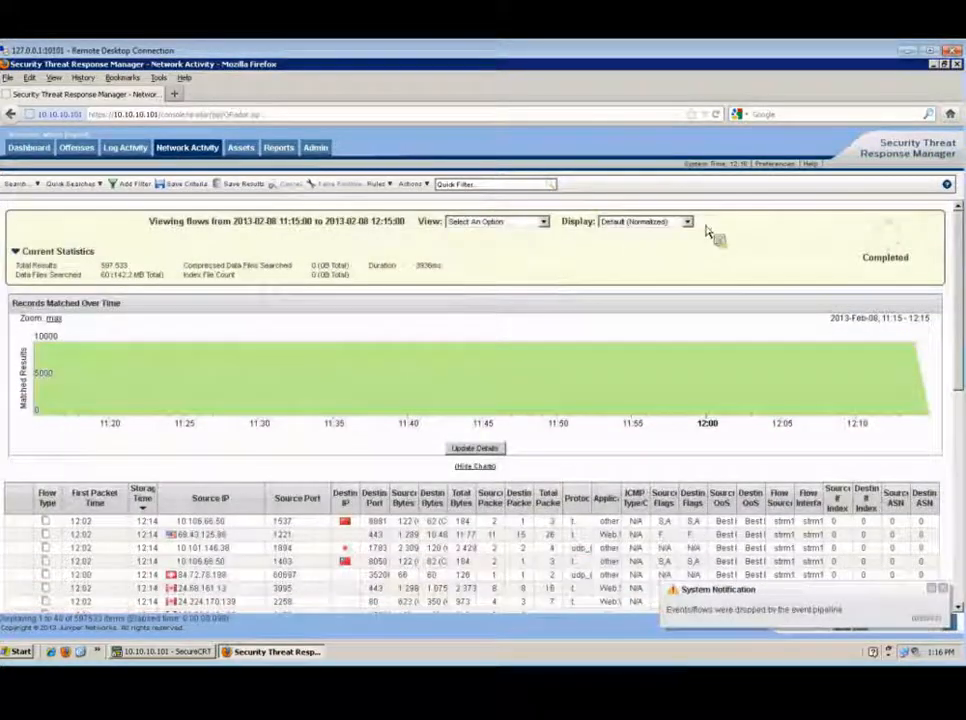
pyautogui.click(687, 222)
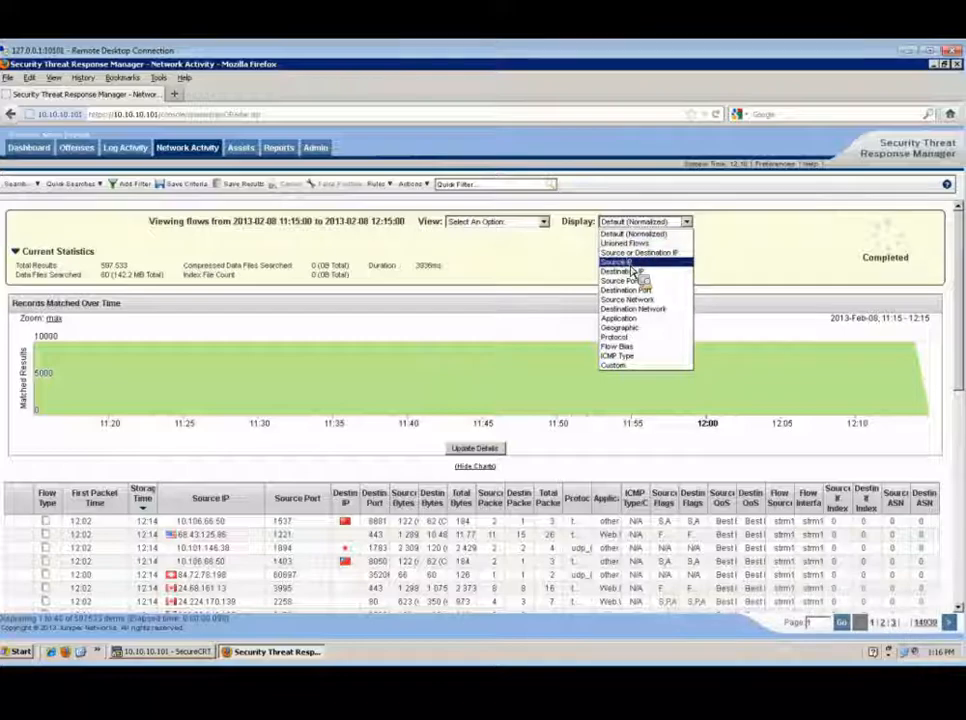
pyautogui.click(630, 262)
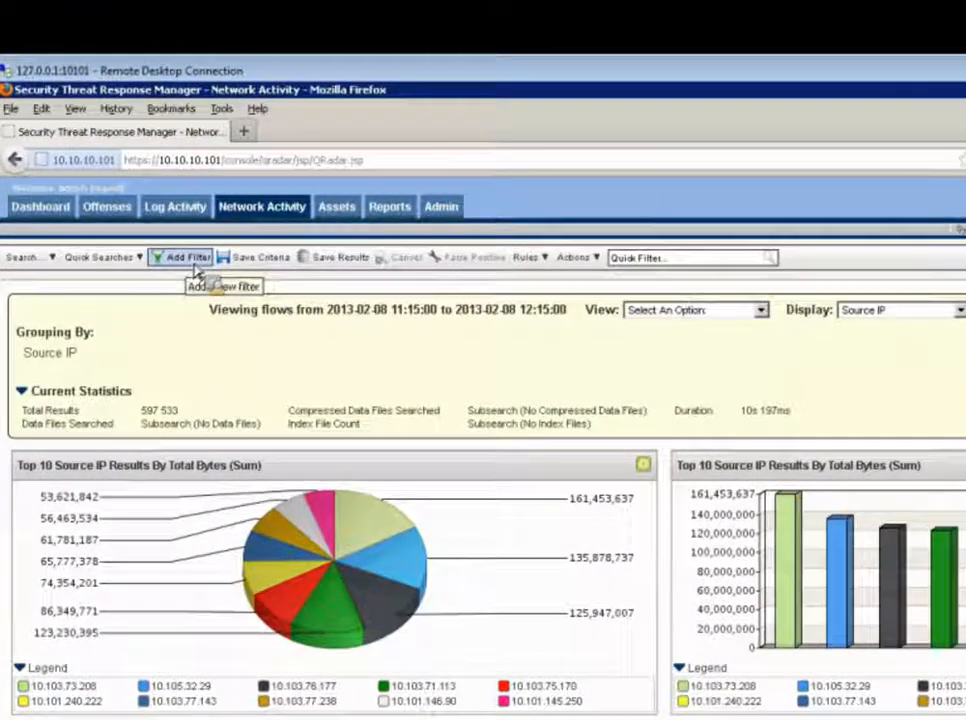
# Add a filter where Source IP equals 10.103.73.208
pyautogui.click(190, 258)
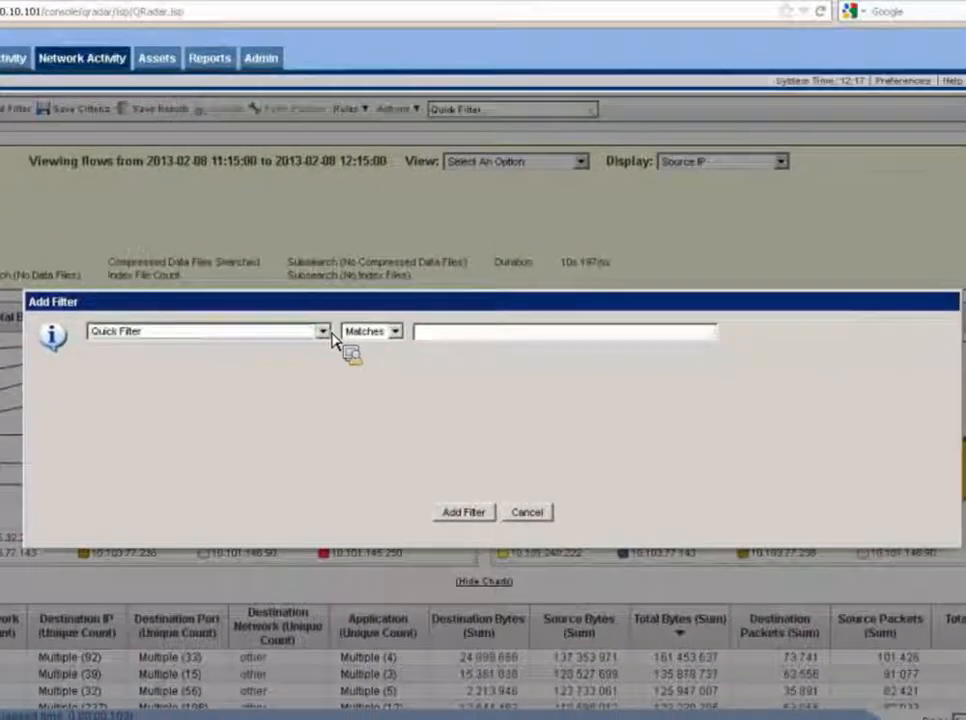
pyautogui.click(456, 442)
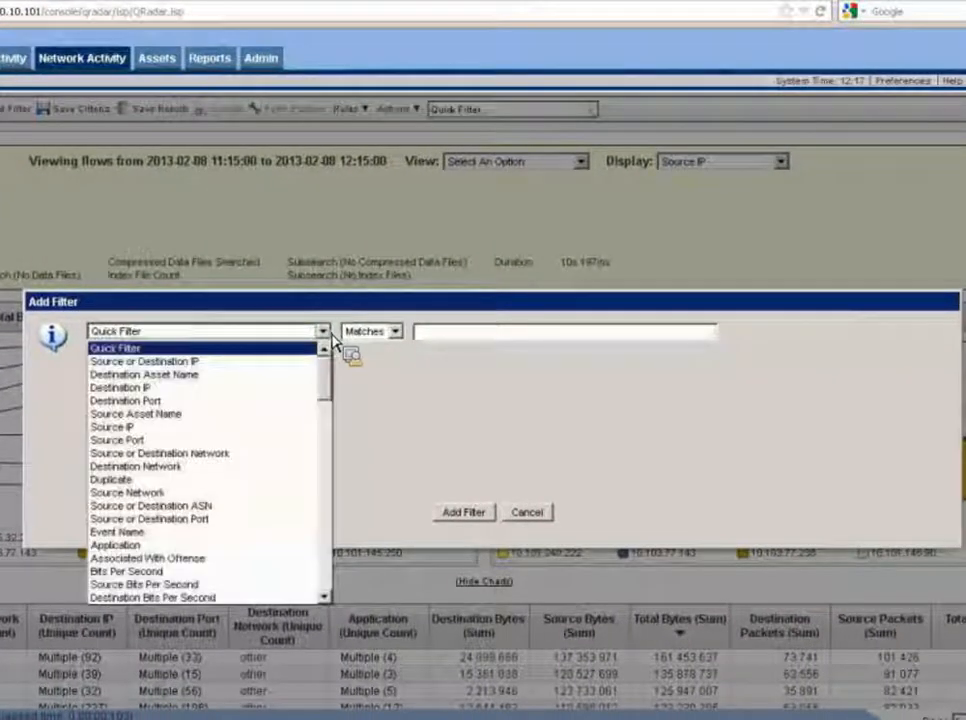
pyautogui.click(145, 428)
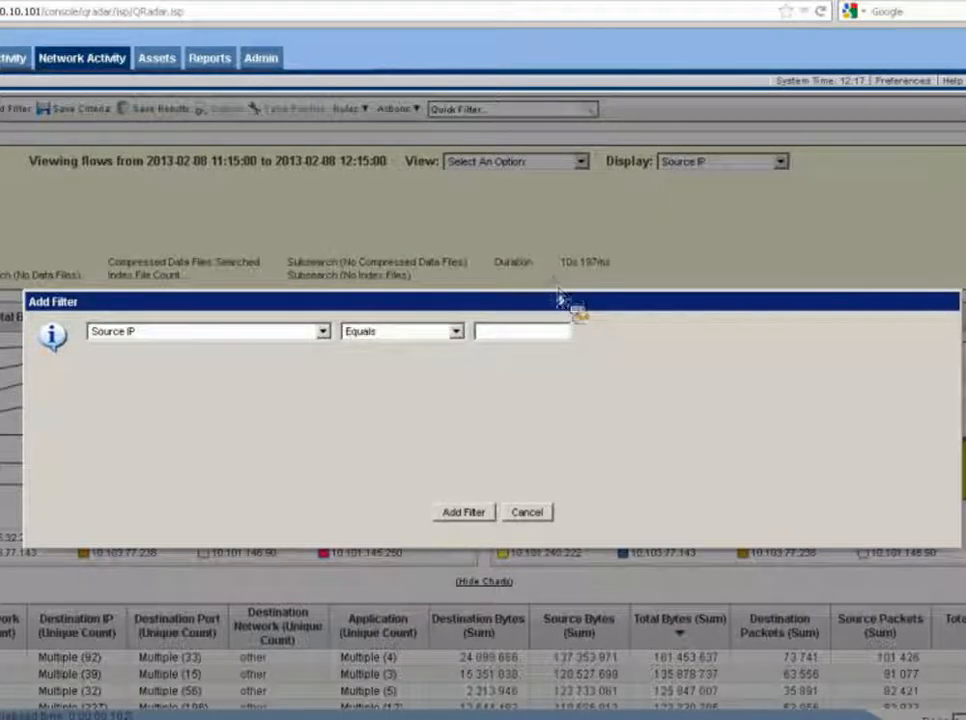
pyautogui.moveTo(561, 302); pyautogui.dragTo(553, 241)
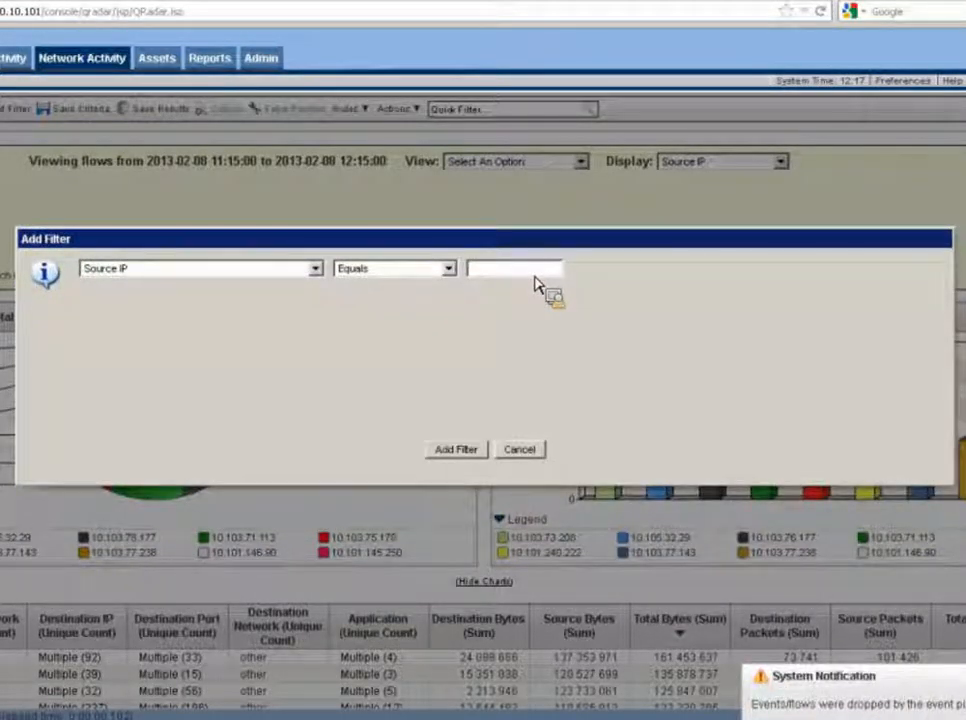
pyautogui.write('10')
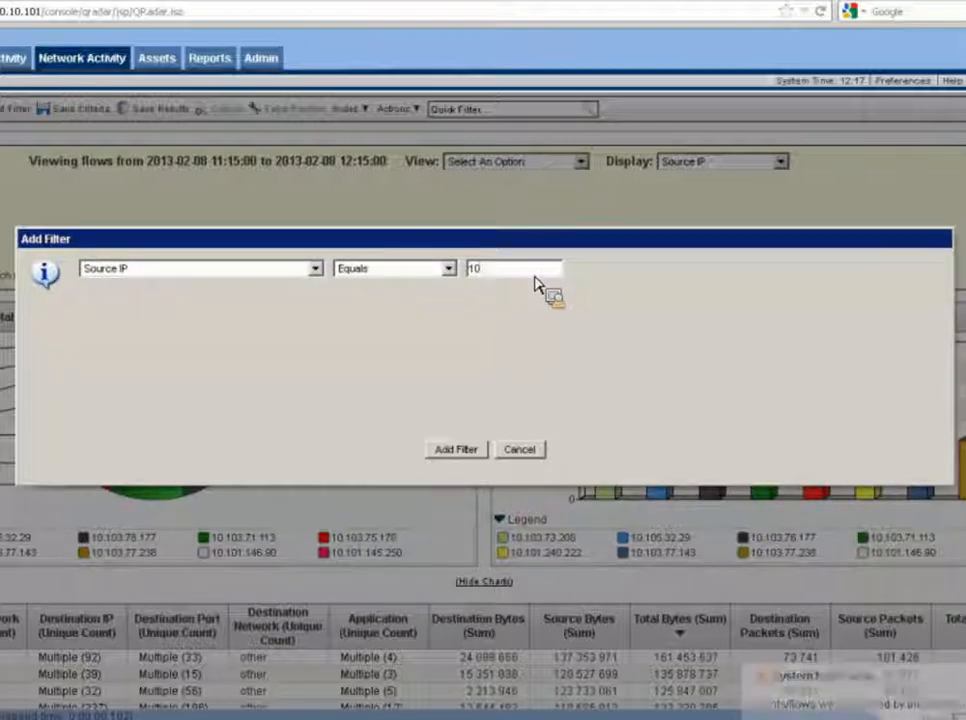
pyautogui.write('.103.73')
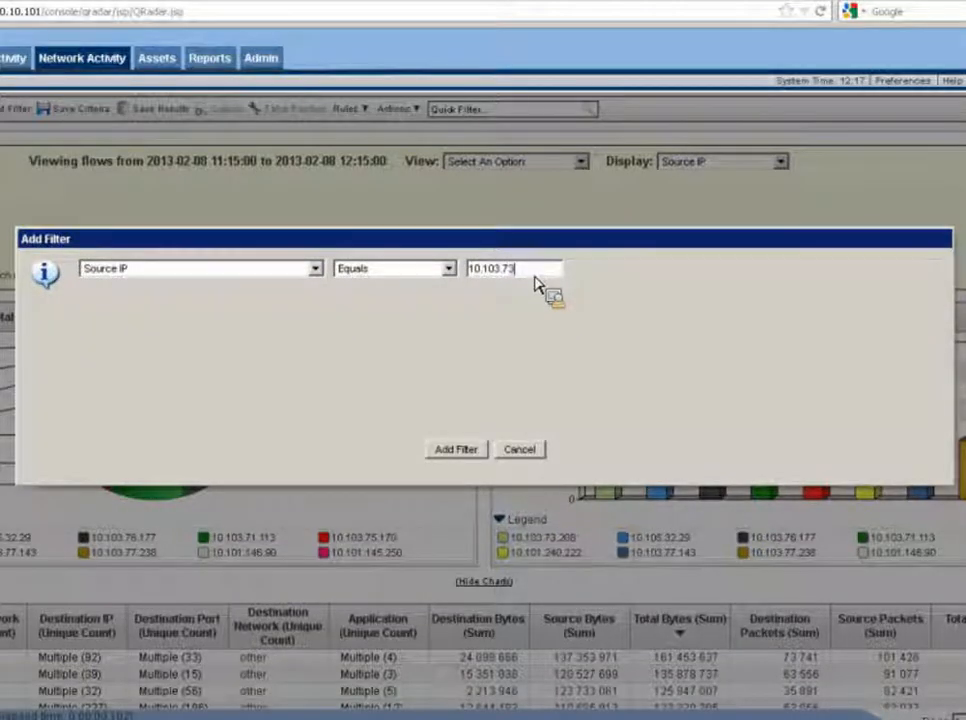
pyautogui.write('.208')
pyautogui.click(478, 456)
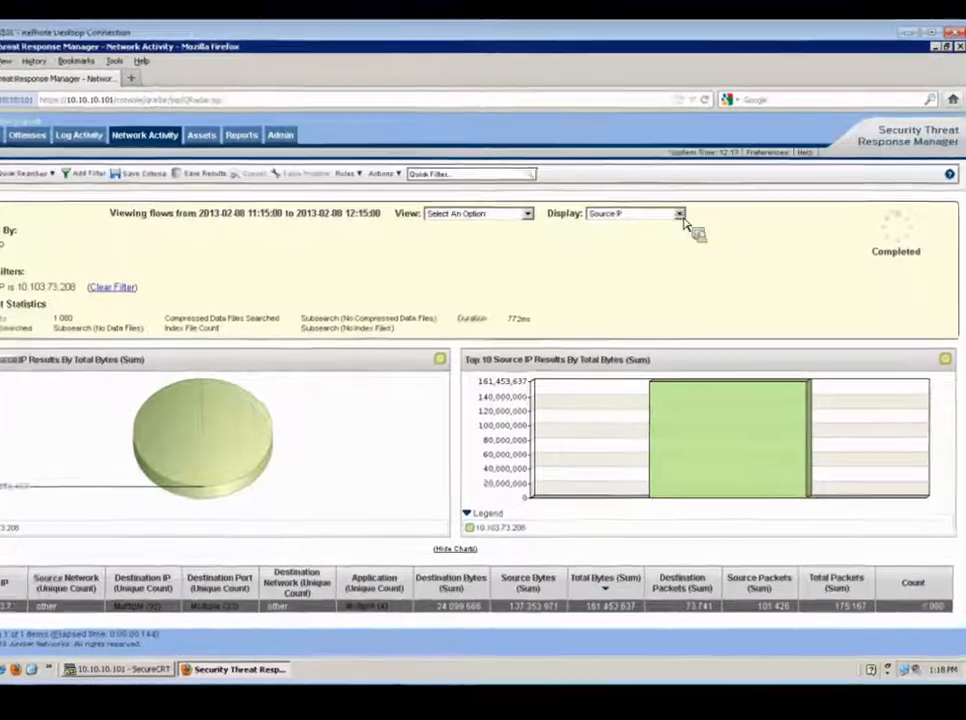
# Switch the display back to Default (Normalized) and highlight the active Source IP filter
pyautogui.click(690, 222)
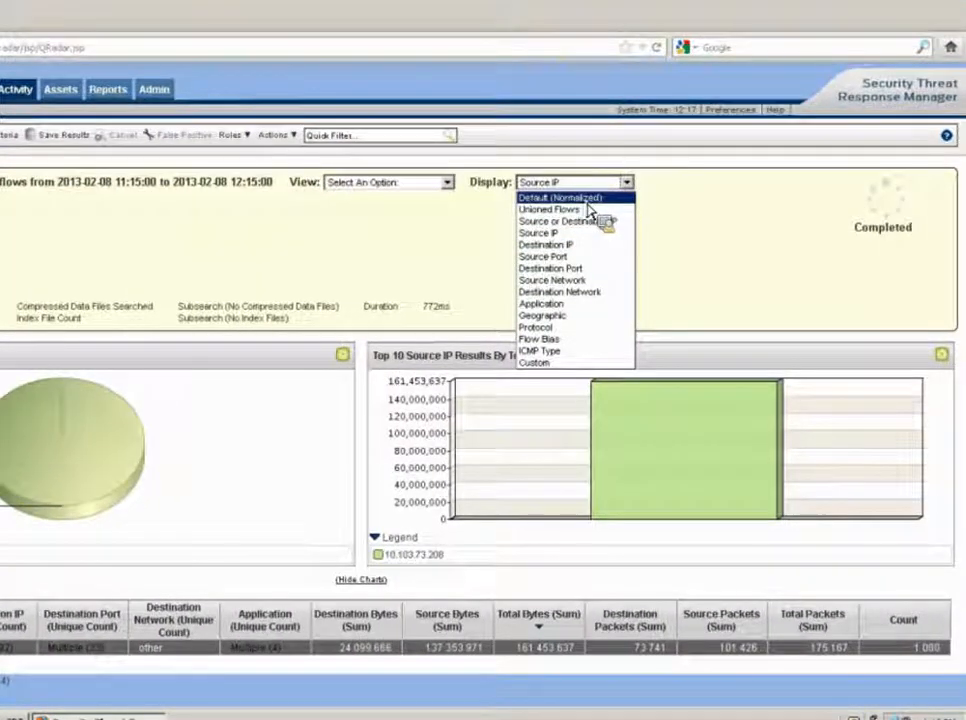
pyautogui.click(590, 199)
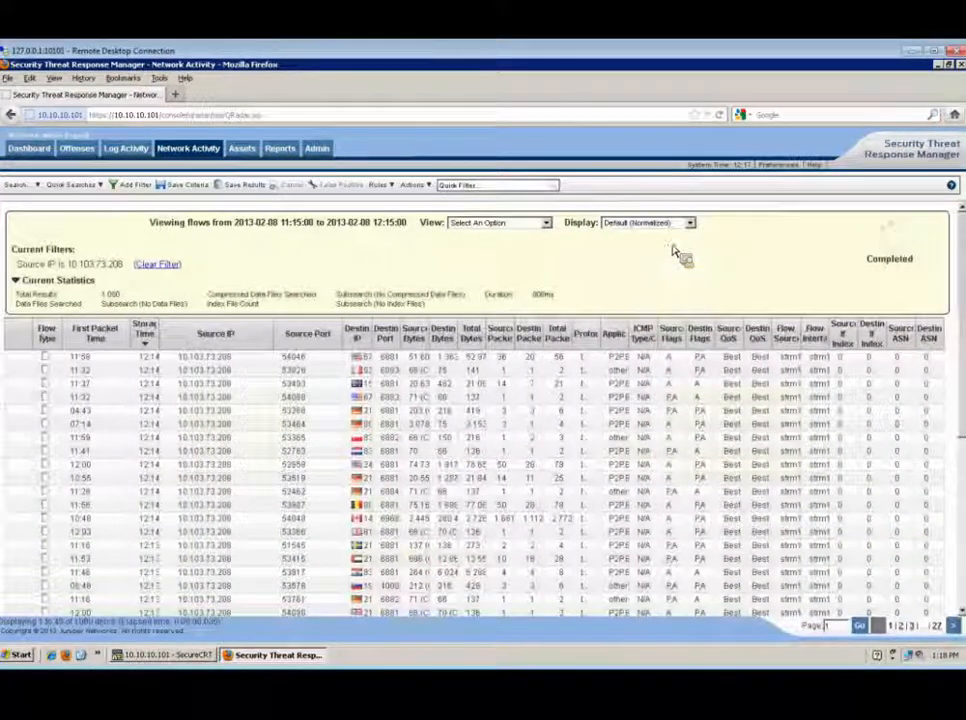
pyautogui.doubleClick(35, 265)
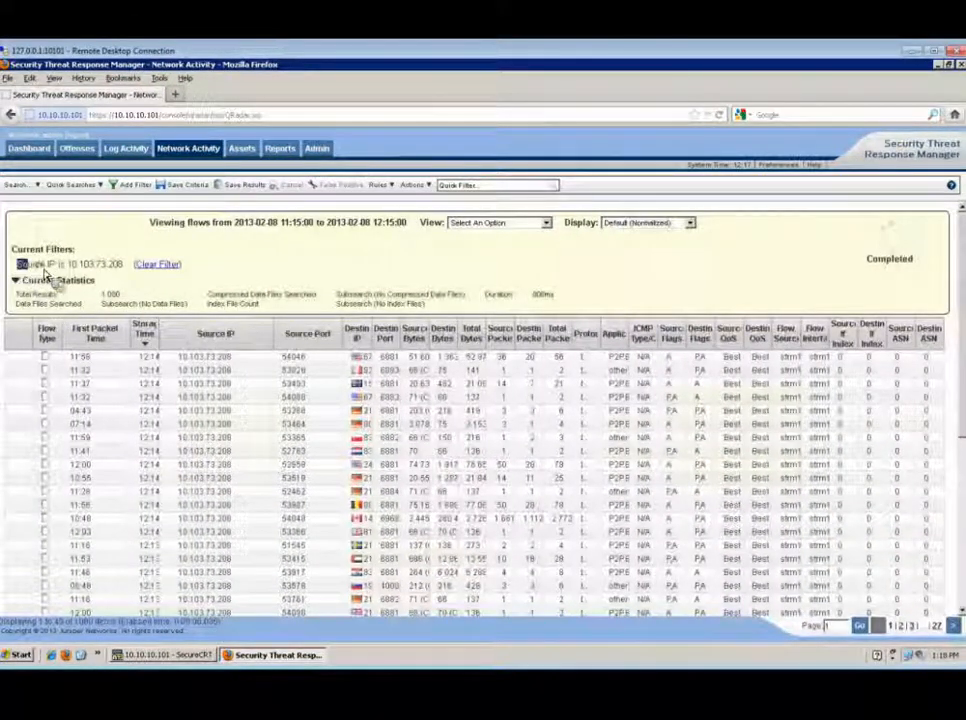
pyautogui.moveTo(75, 273); pyautogui.dragTo(127, 273)
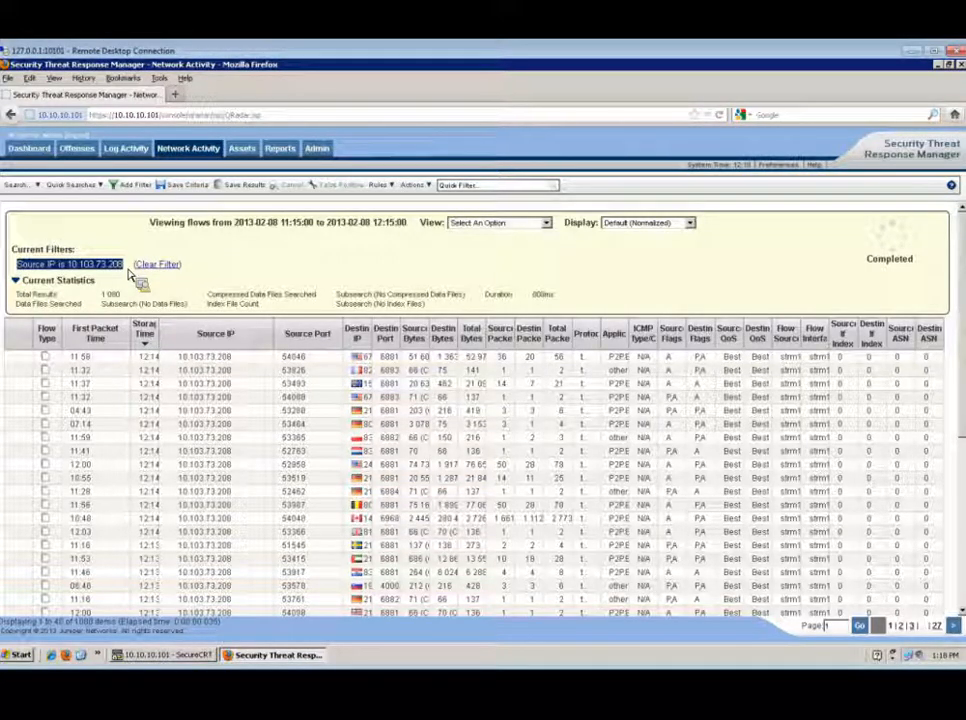
# Add a filter where Destination Port equals 80
pyautogui.click(130, 184)
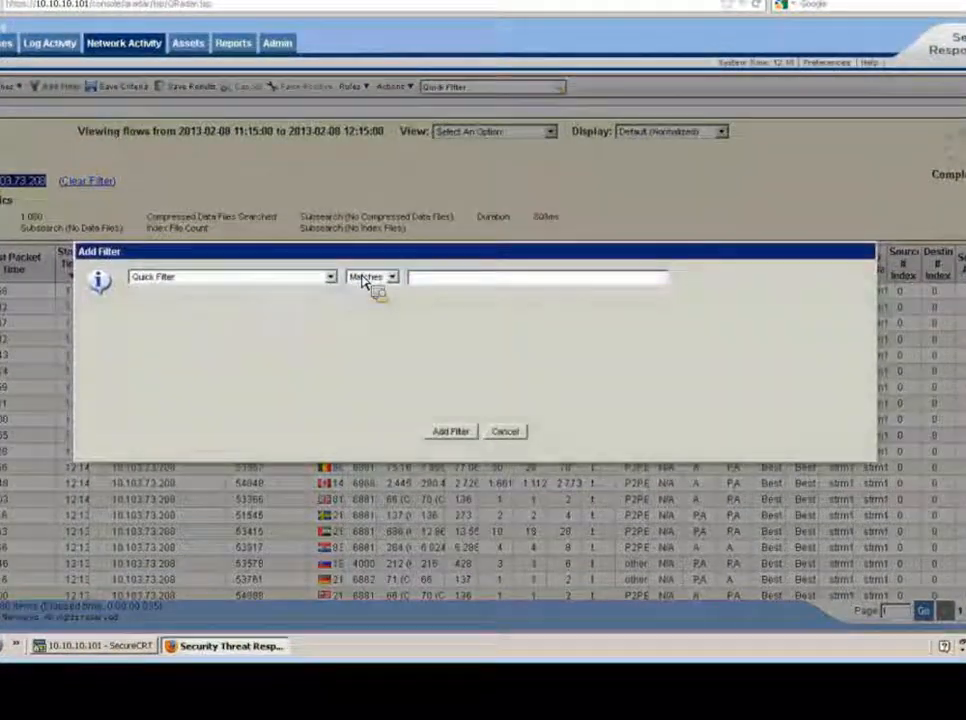
pyautogui.click(331, 278)
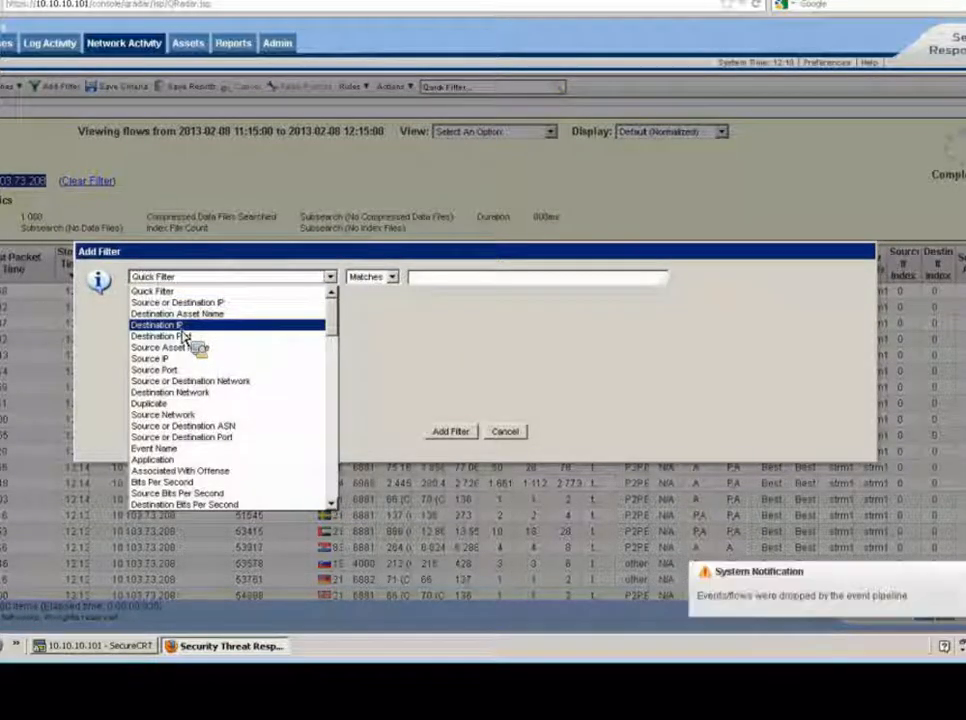
pyautogui.click(170, 370)
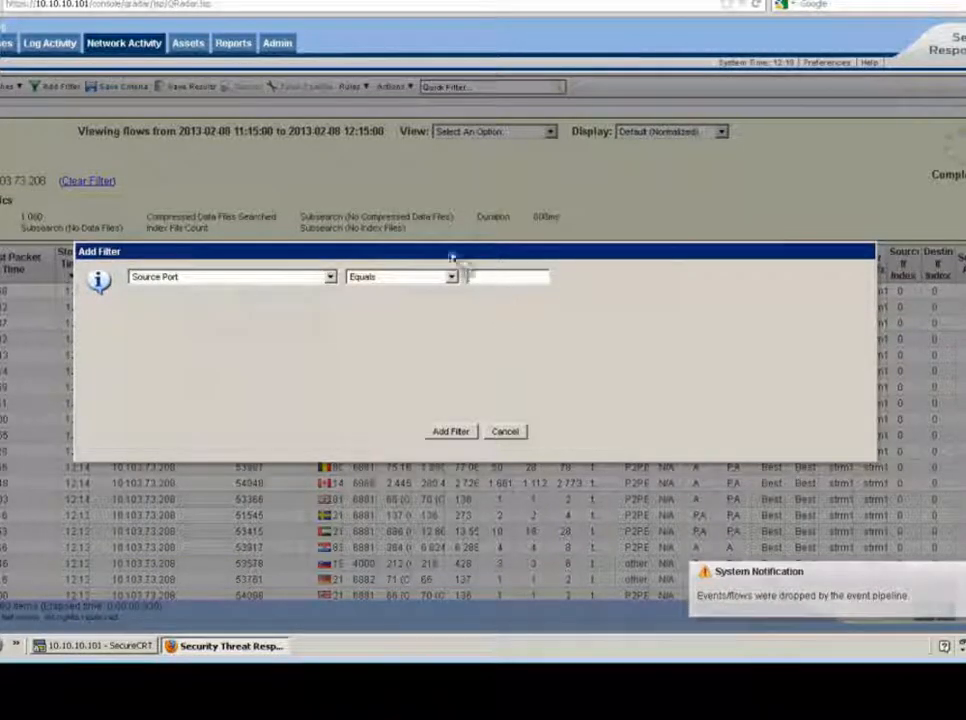
pyautogui.moveTo(437, 257); pyautogui.dragTo(488, 403)
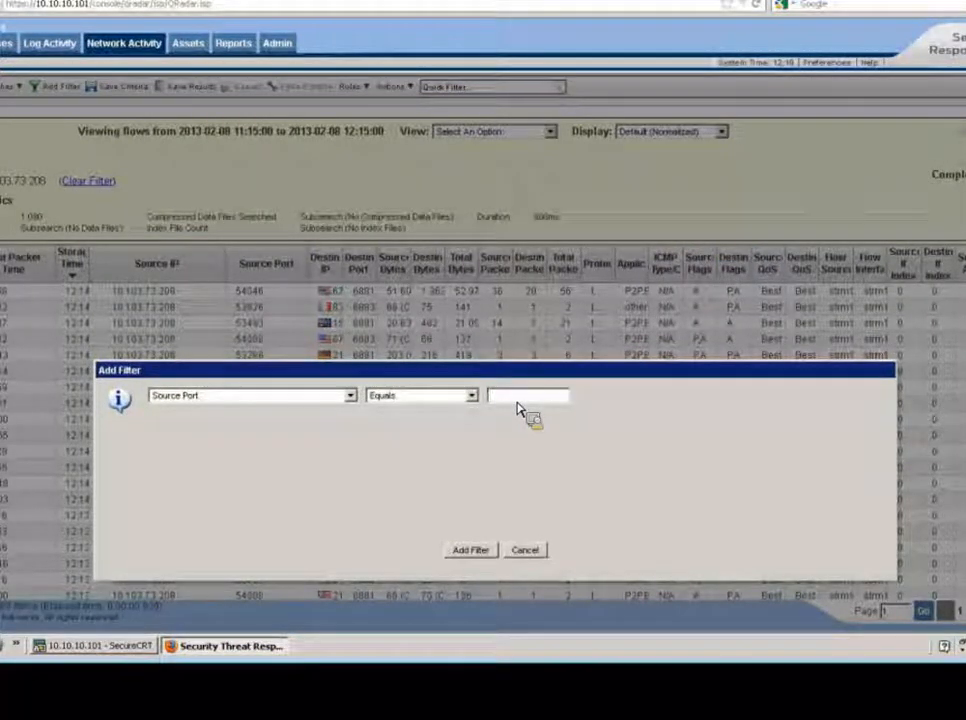
pyautogui.write('54046')
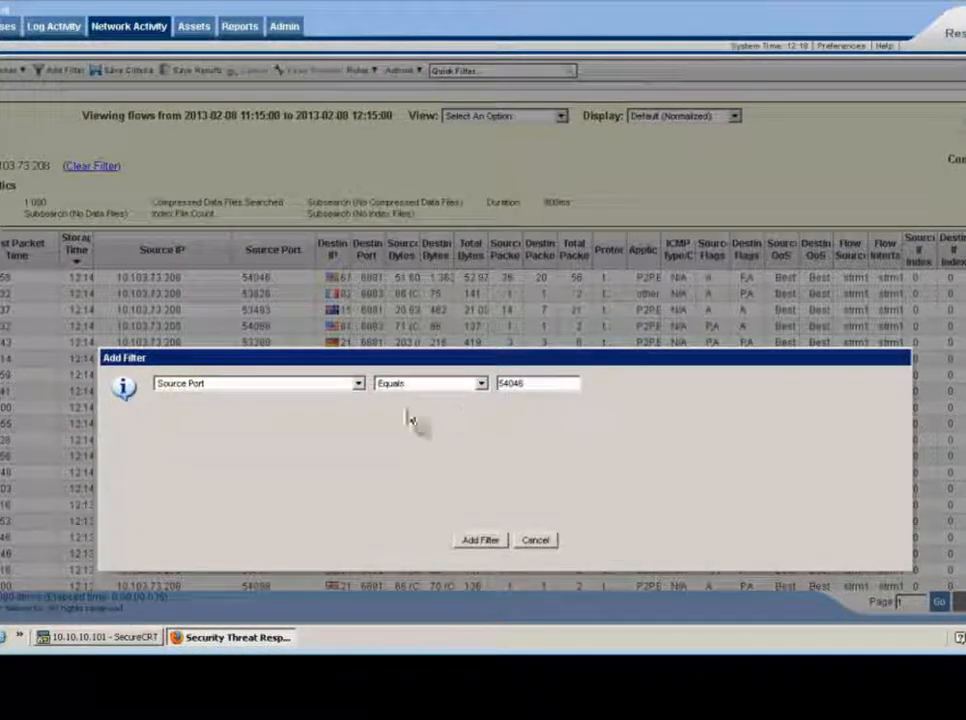
pyautogui.click(358, 383)
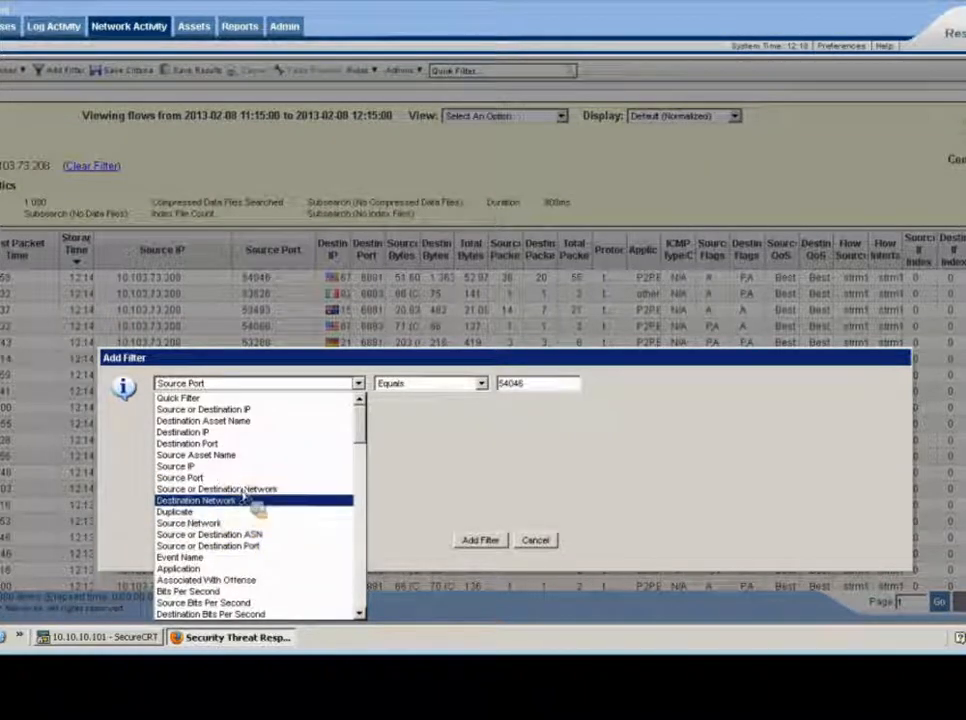
pyautogui.click(226, 445)
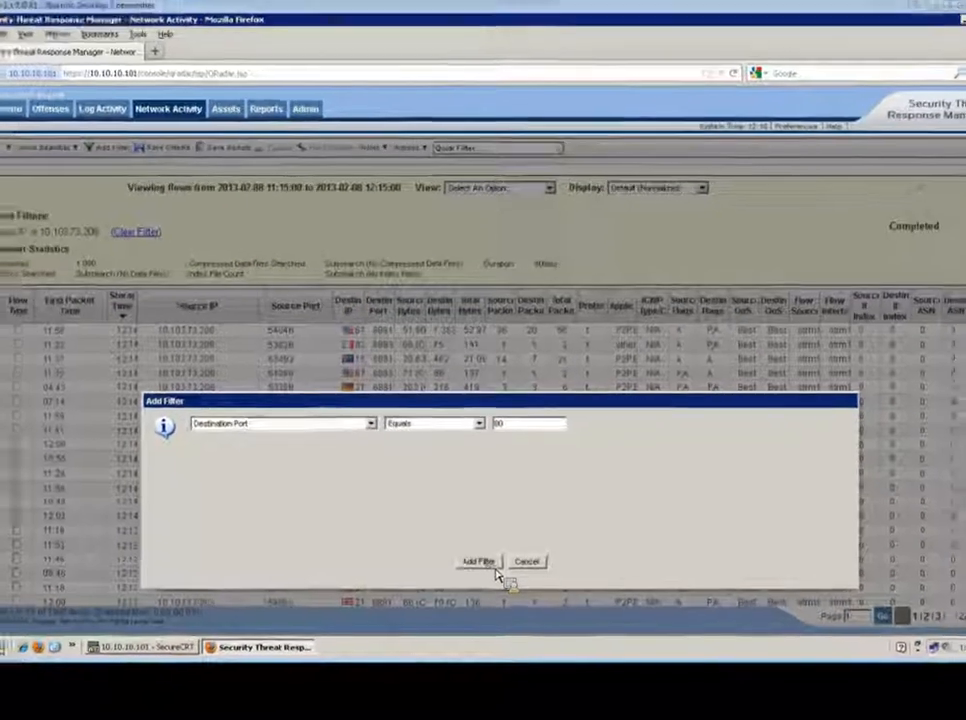
pyautogui.click(480, 541)
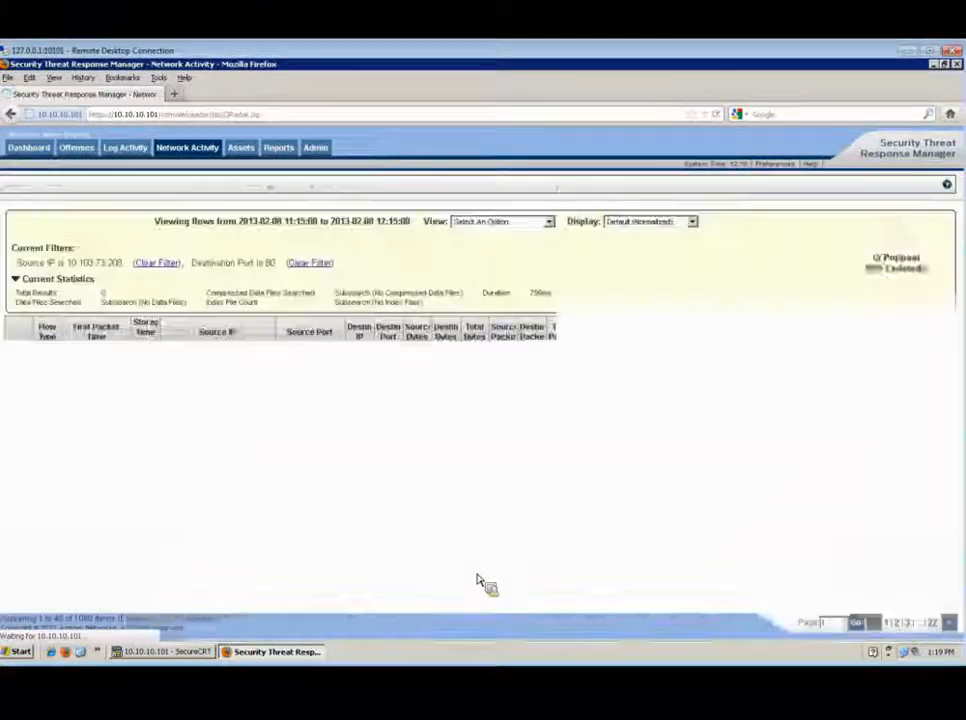
# Highlight the active Source IP and Destination Port filters and dismiss the Add Filter dialog
pyautogui.moveTo(341, 270); pyautogui.dragTo(24, 273)
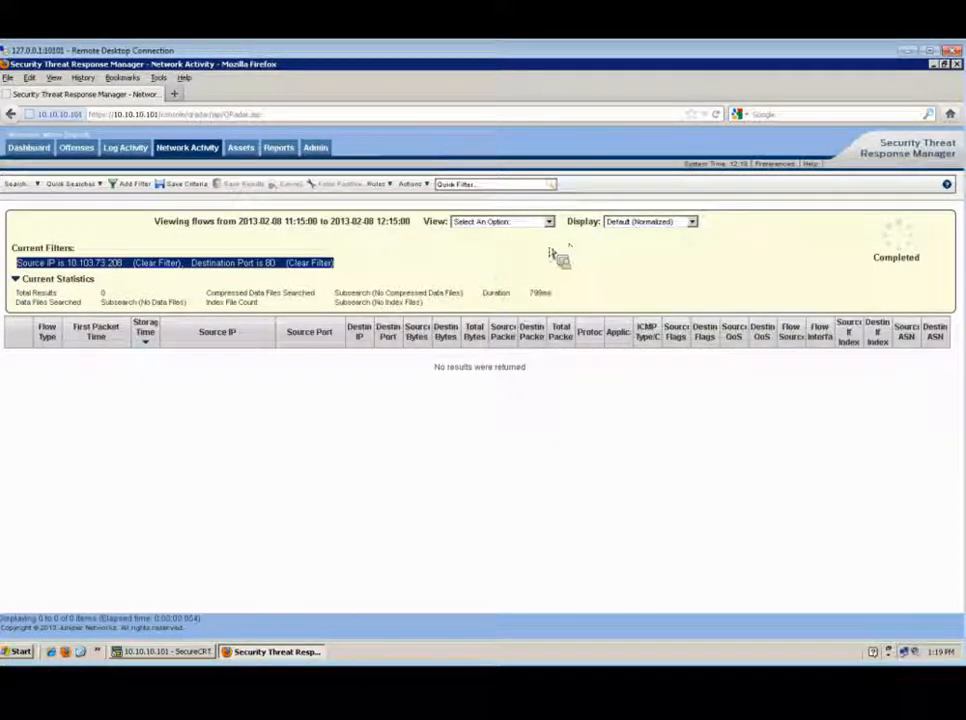
pyautogui.click(348, 273)
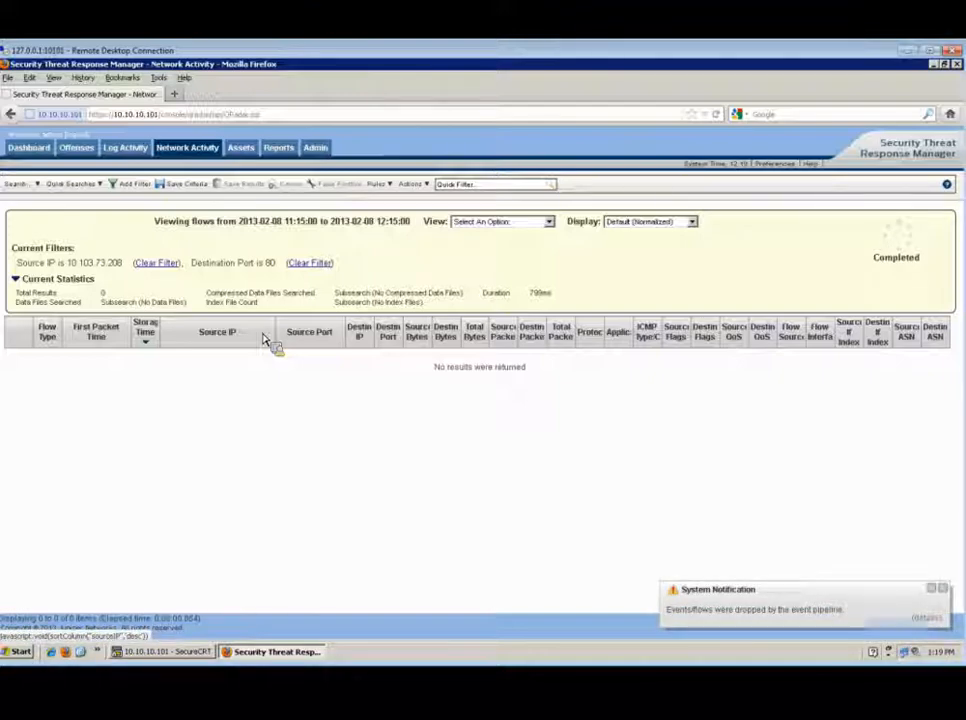
pyautogui.click(140, 187)
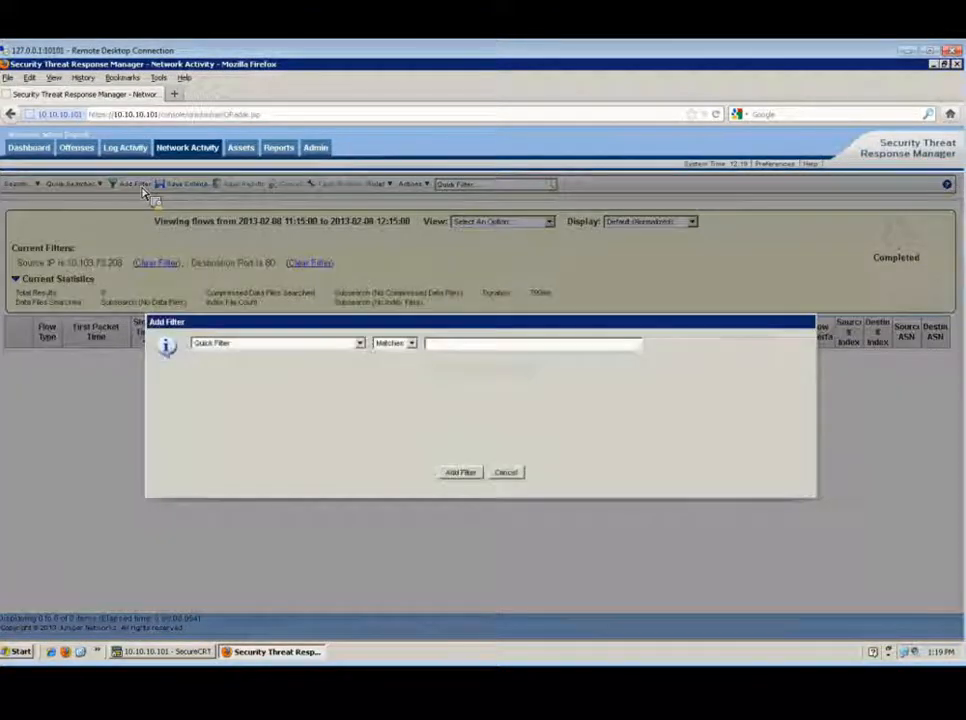
pyautogui.click(516, 476)
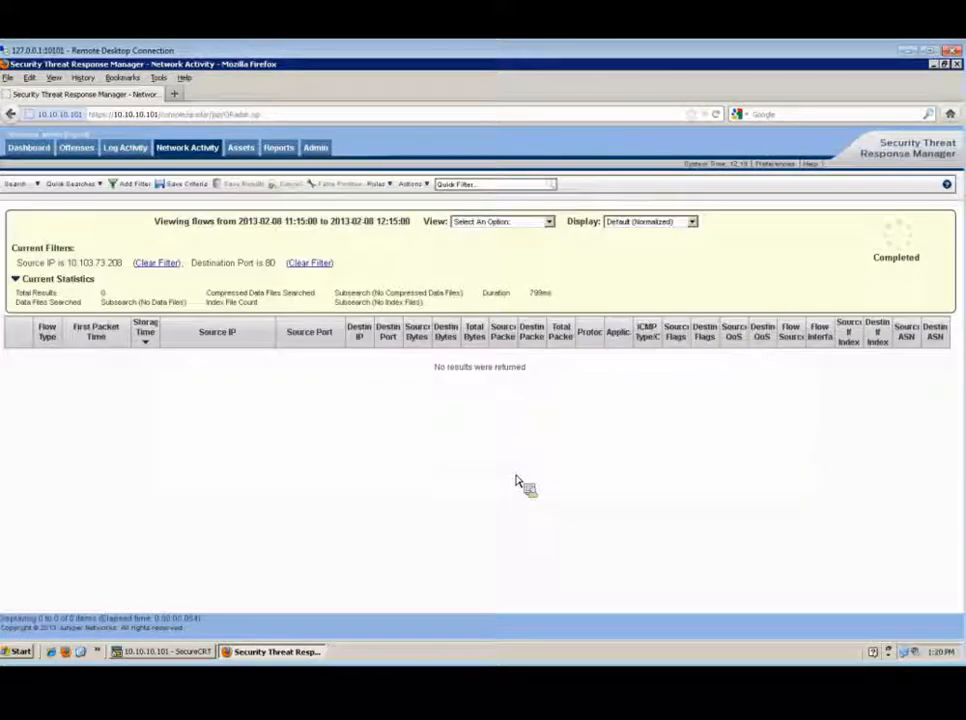
# Clear both the Destination Port and Source IP filters
pyautogui.click(326, 266)
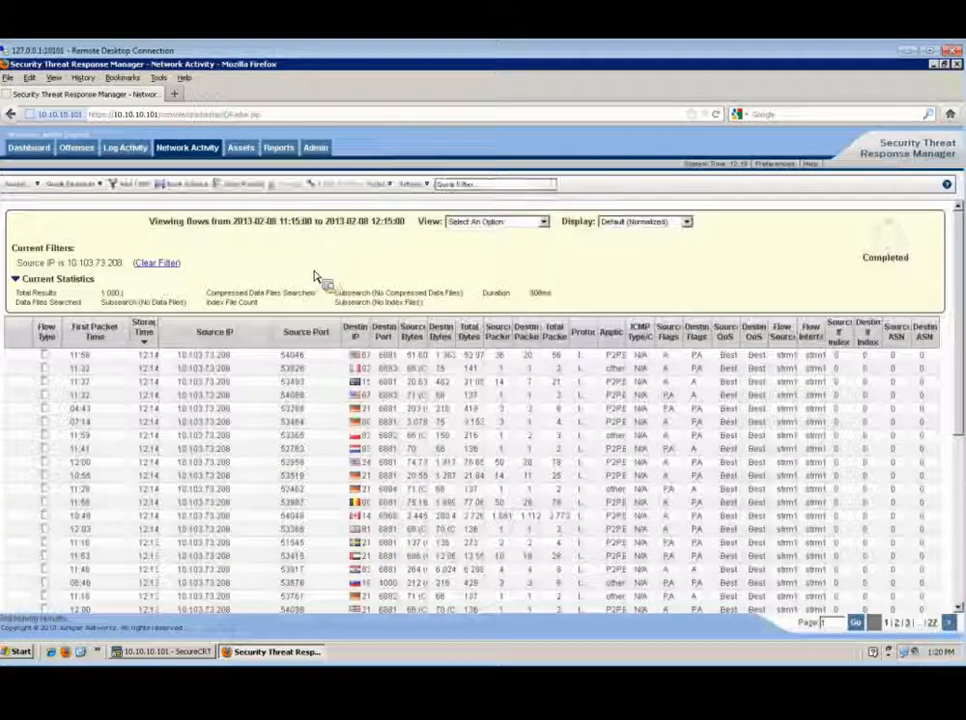
pyautogui.click(168, 266)
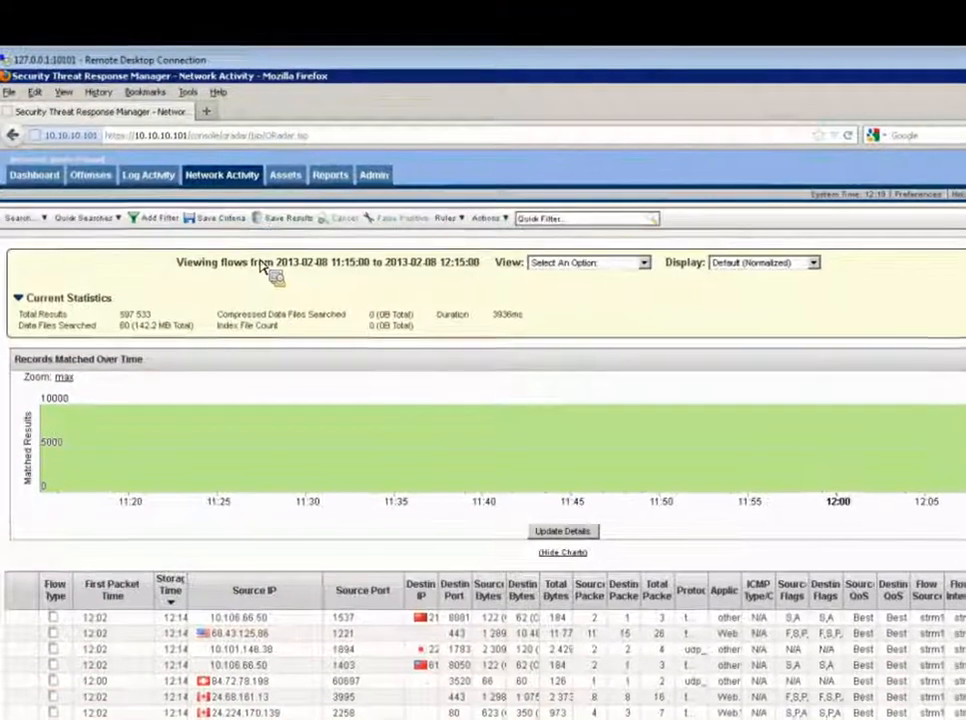
# Start a new flow search and select the P2P saved search from the available list
pyautogui.click(41, 220)
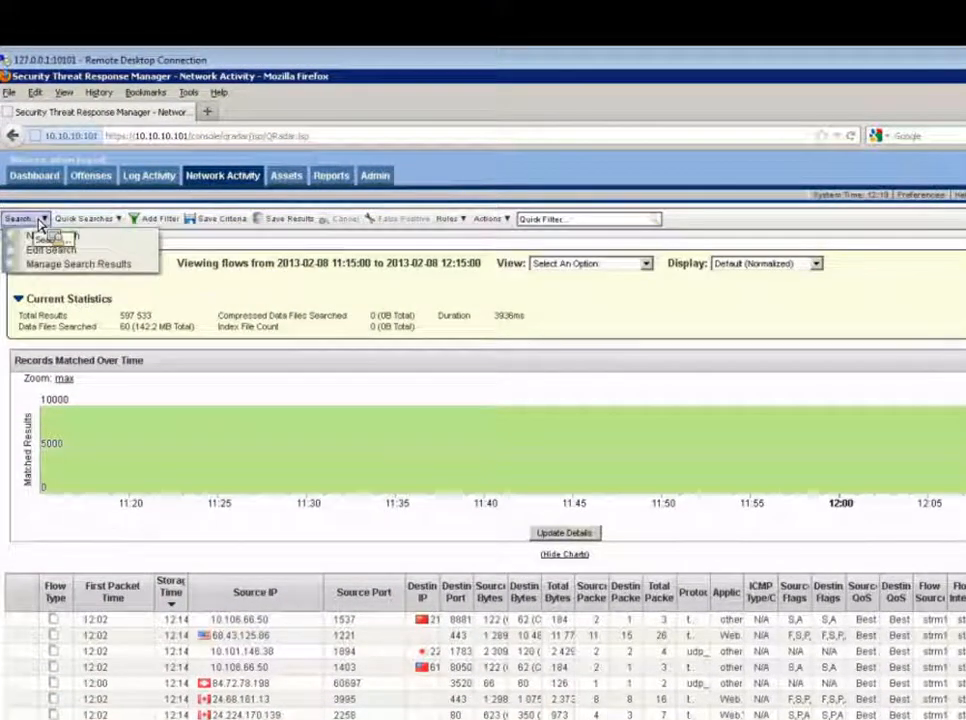
pyautogui.click(91, 238)
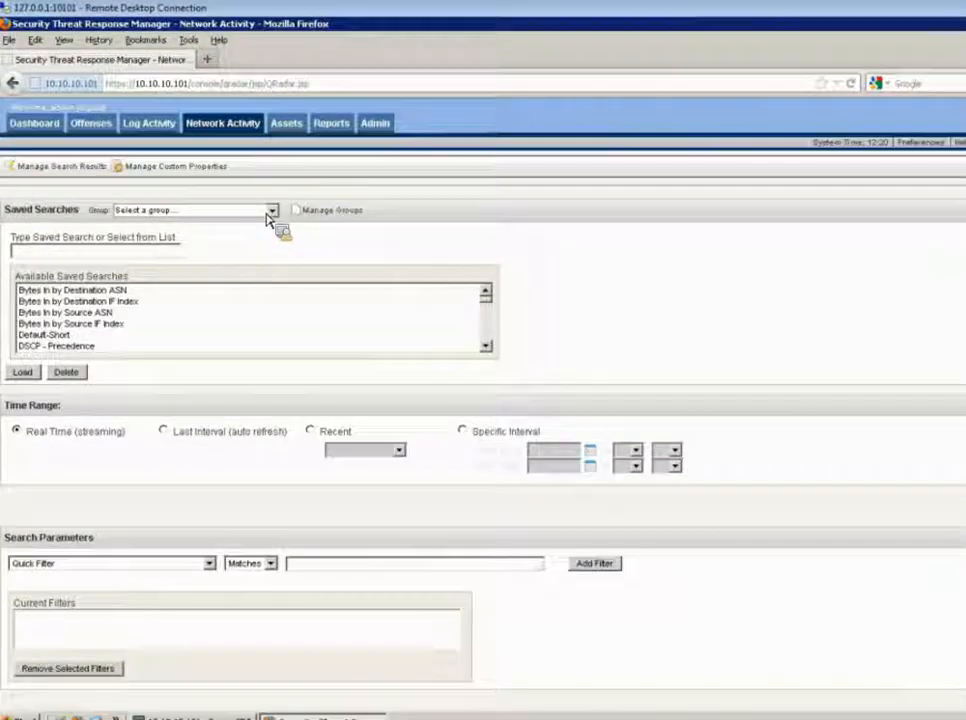
pyautogui.click(271, 211)
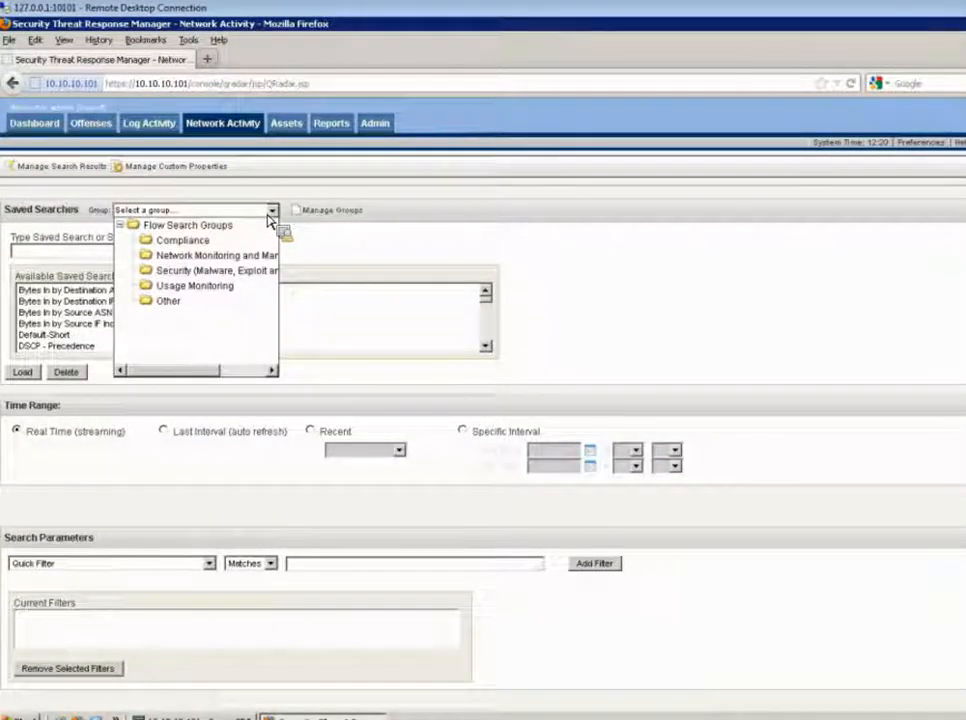
pyautogui.click(366, 266)
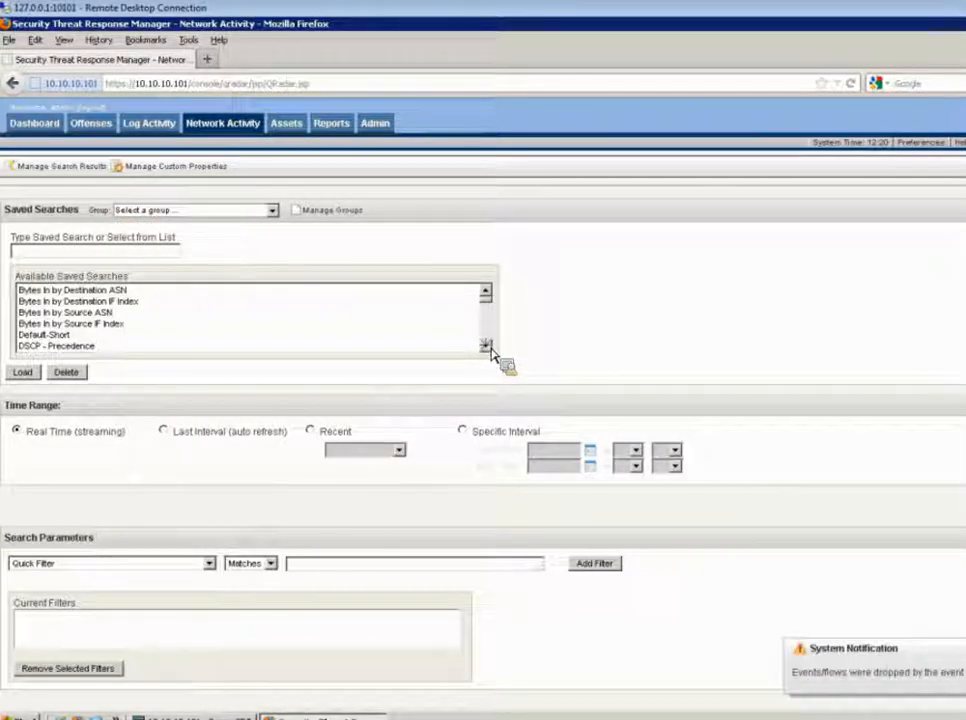
pyautogui.scroll(-1, 490, 352)
pyautogui.scroll(-2, 490, 352)
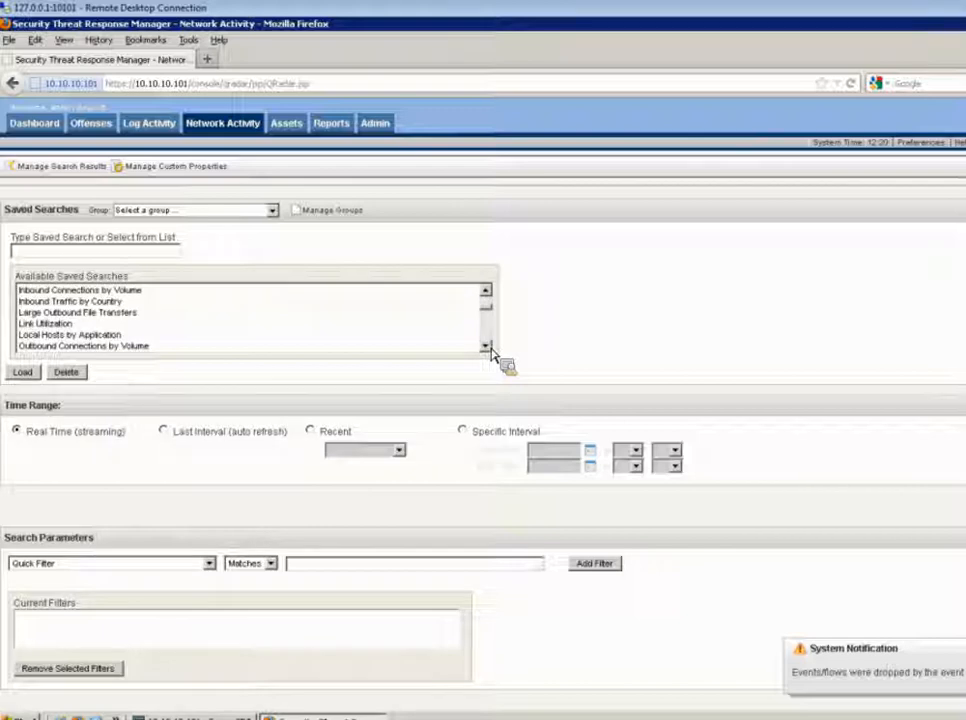
pyautogui.scroll(-1, 490, 352)
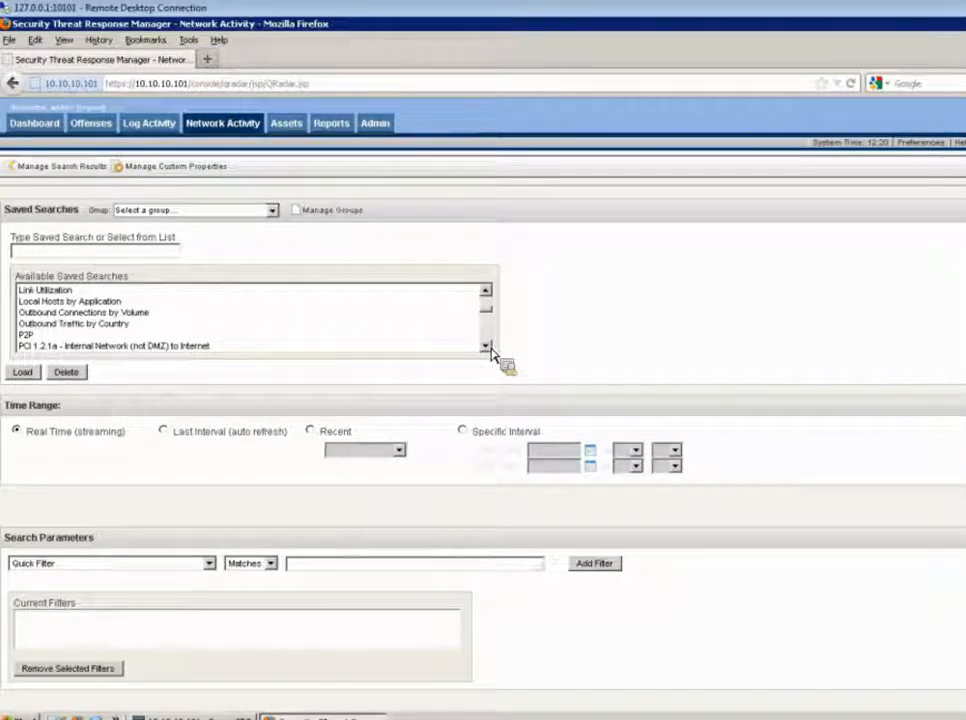
pyautogui.click(57, 333)
pyautogui.click(46, 336)
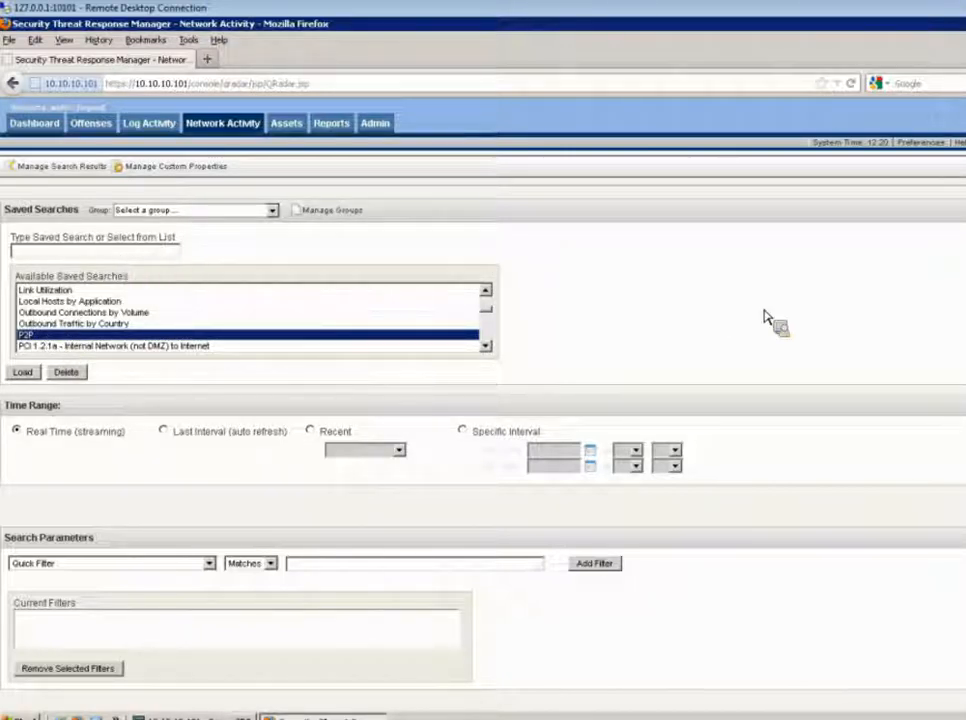
# Examine the saved search groups and the time range options, keeping Real Time (streaming)
pyautogui.click(271, 211)
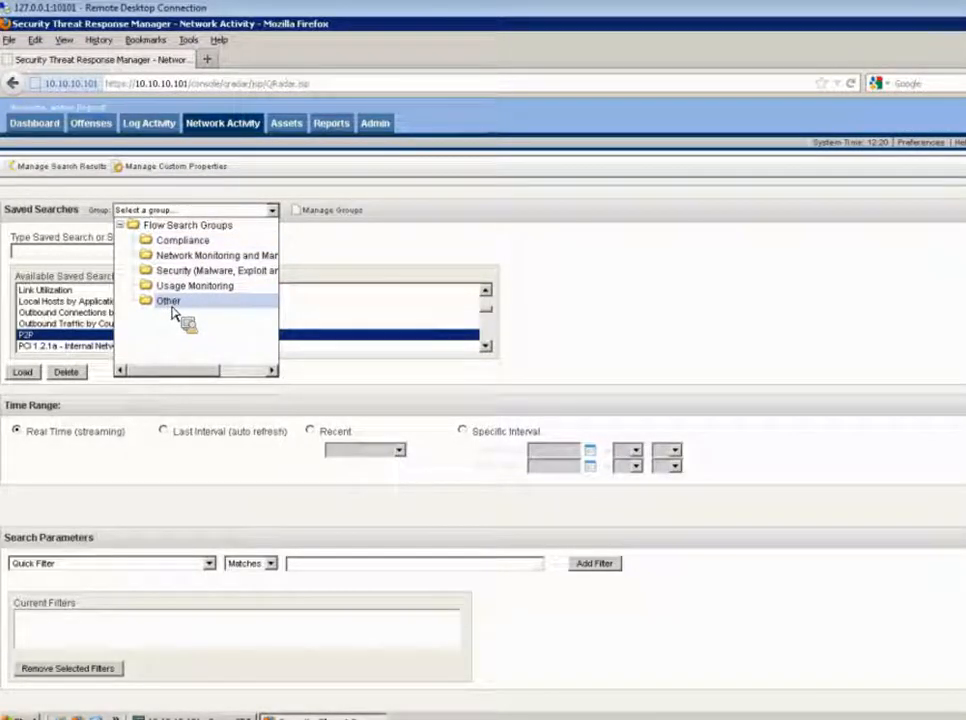
pyautogui.click(457, 265)
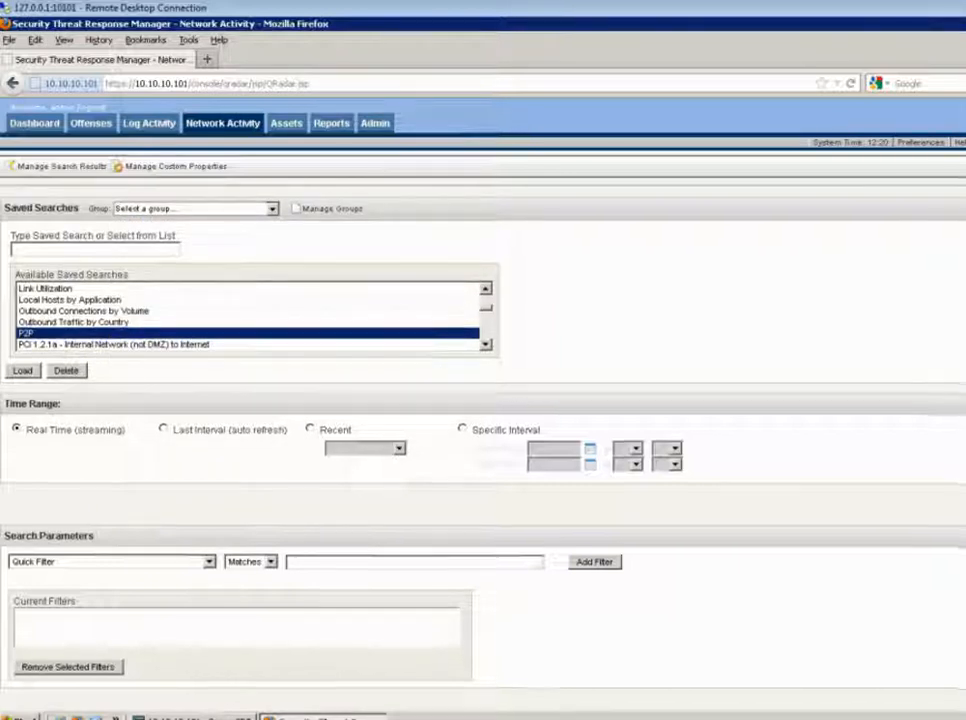
pyautogui.scroll(-2, 483, 400)
pyautogui.scroll(-2, 705, 317)
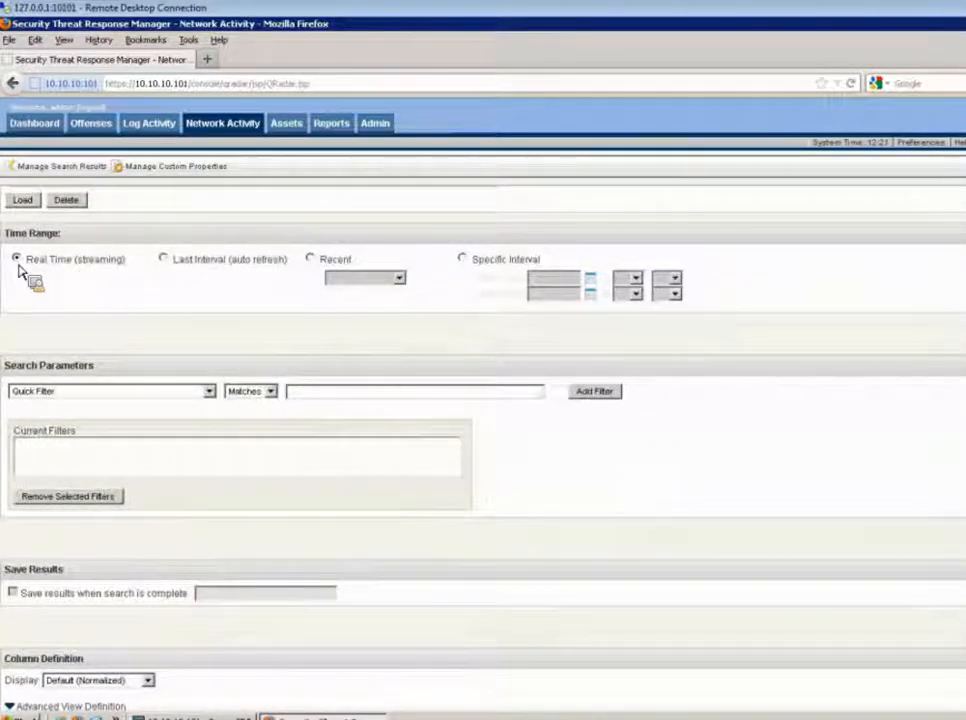
pyautogui.click(465, 259)
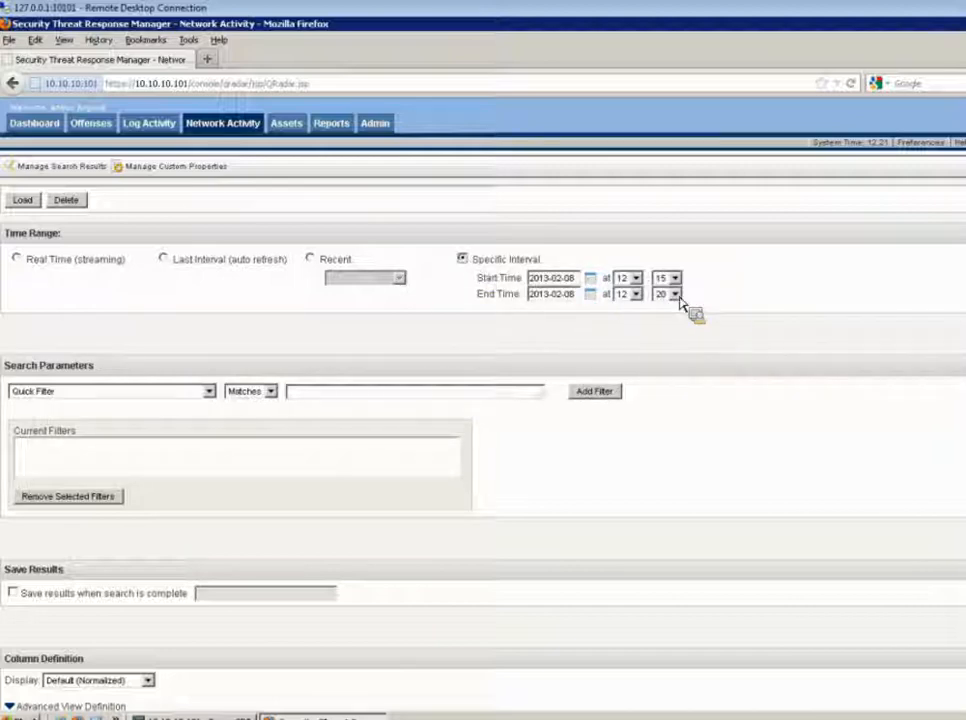
pyautogui.click(40, 268)
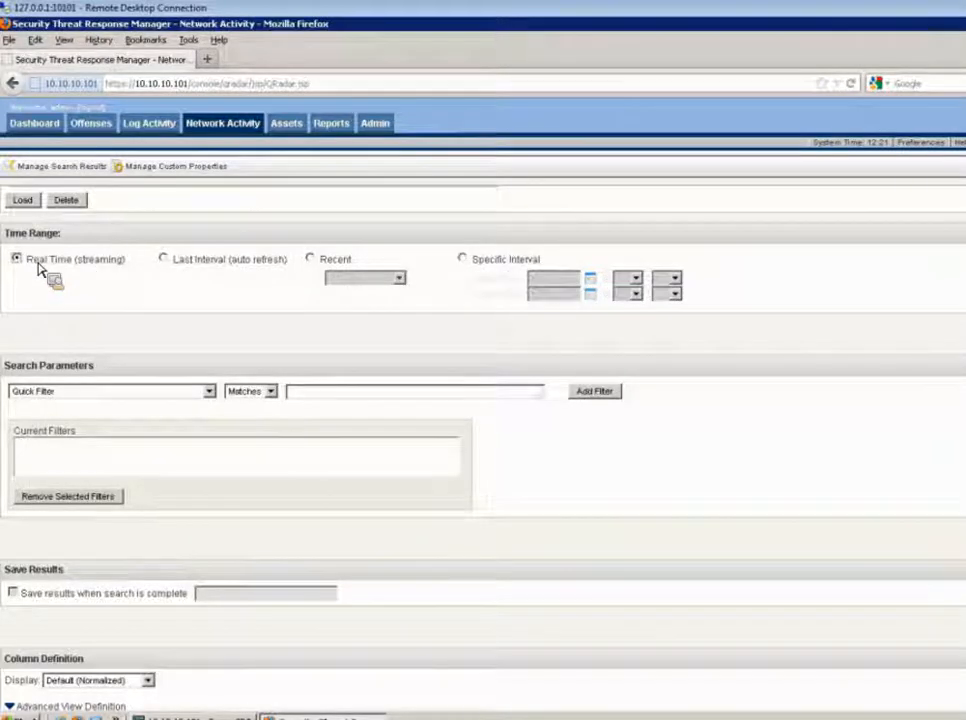
# Set the search parameter to Source IP and run the real-time flow search
pyautogui.click(209, 392)
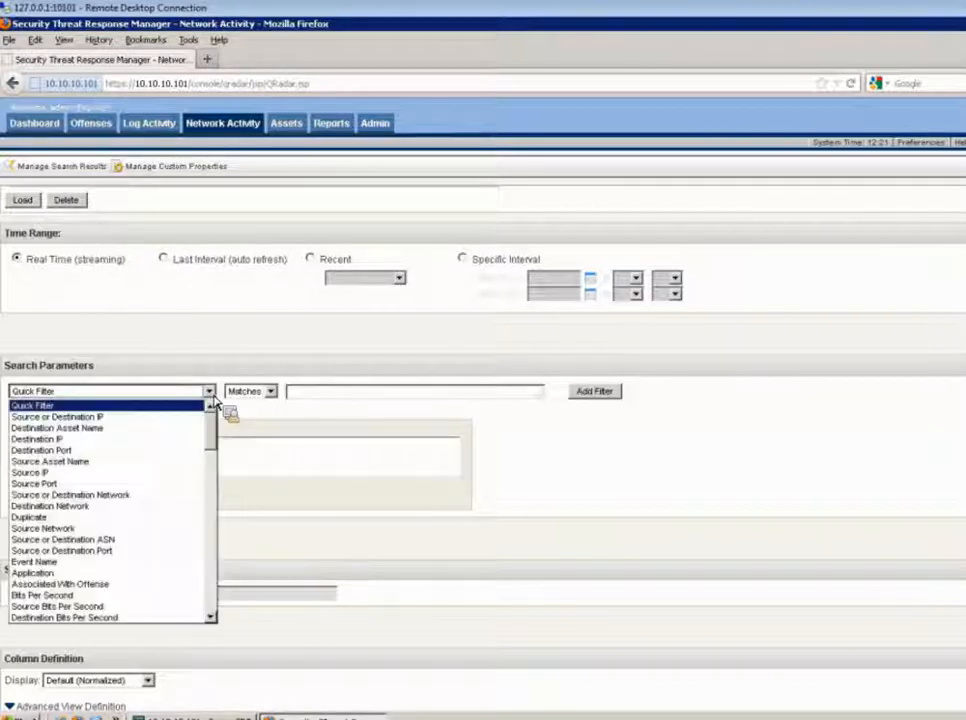
pyautogui.click(62, 478)
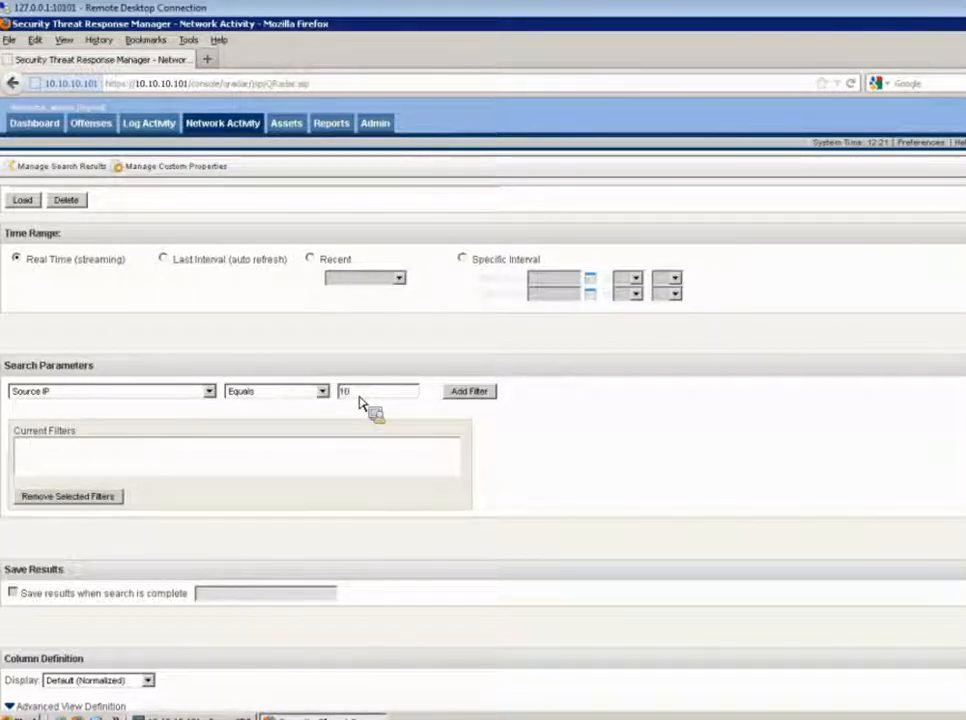
pyautogui.click(232, 126)
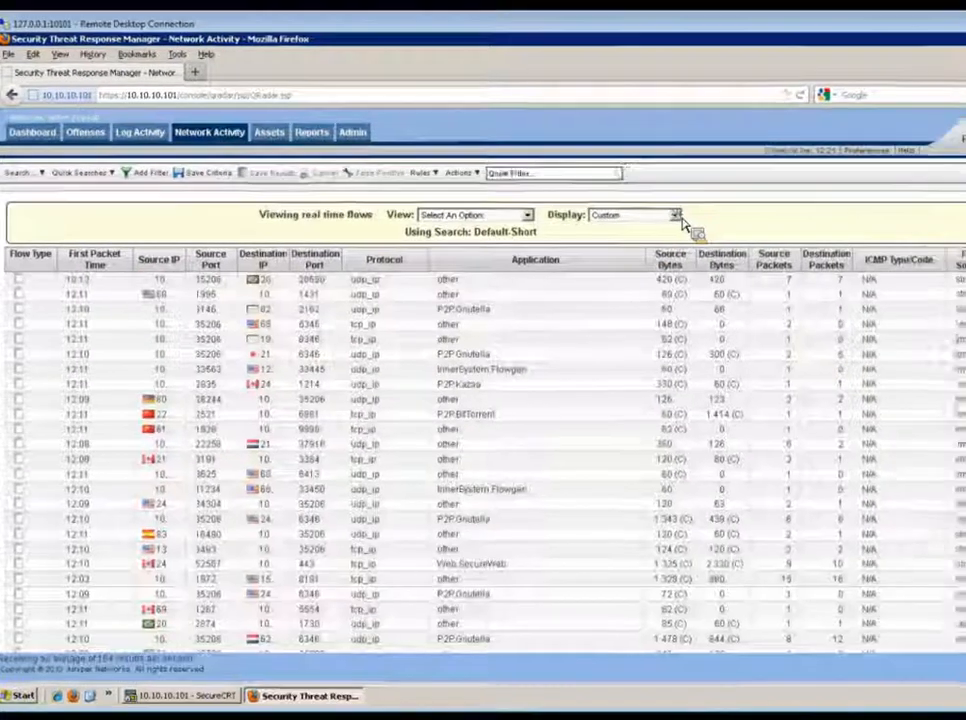
# Change the view from real-time flows to the Last 5 Minutes
pyautogui.click(718, 211)
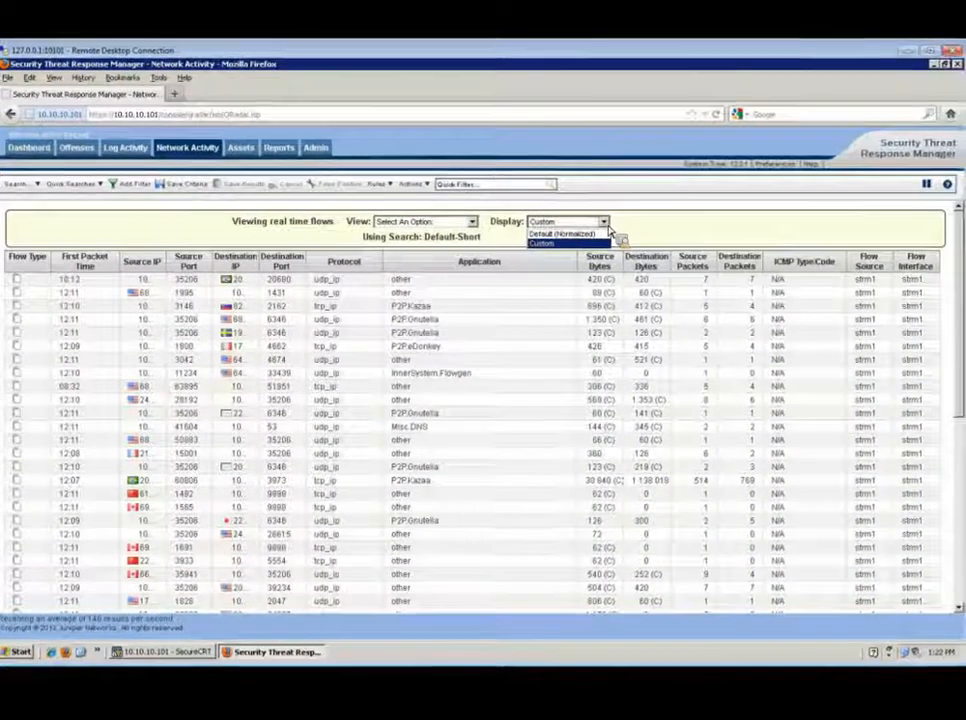
pyautogui.click(561, 211)
pyautogui.click(472, 222)
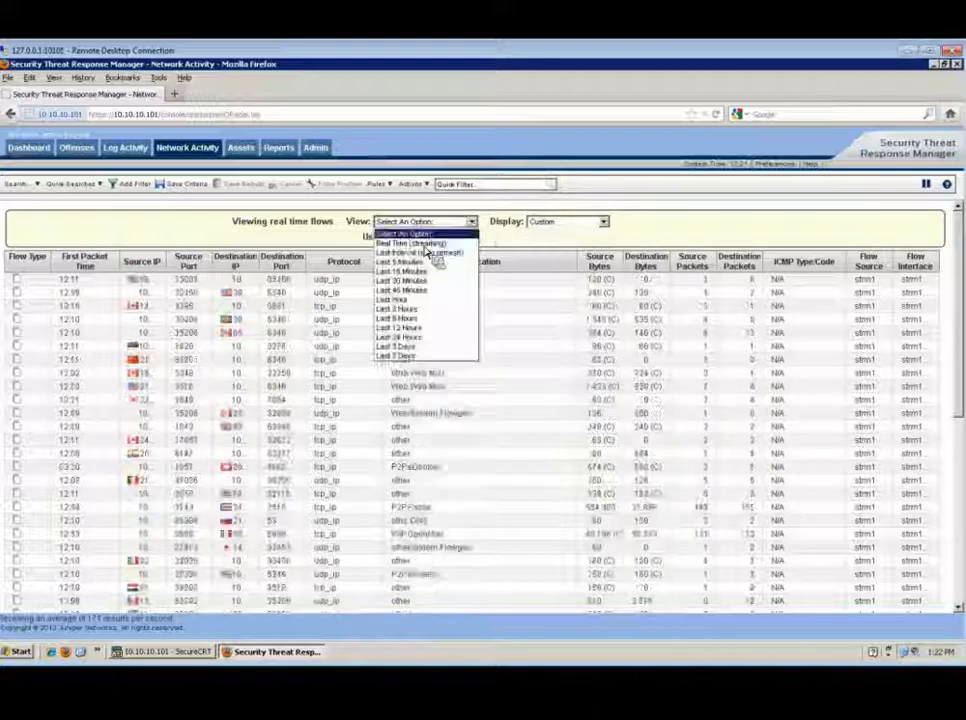
pyautogui.click(426, 264)
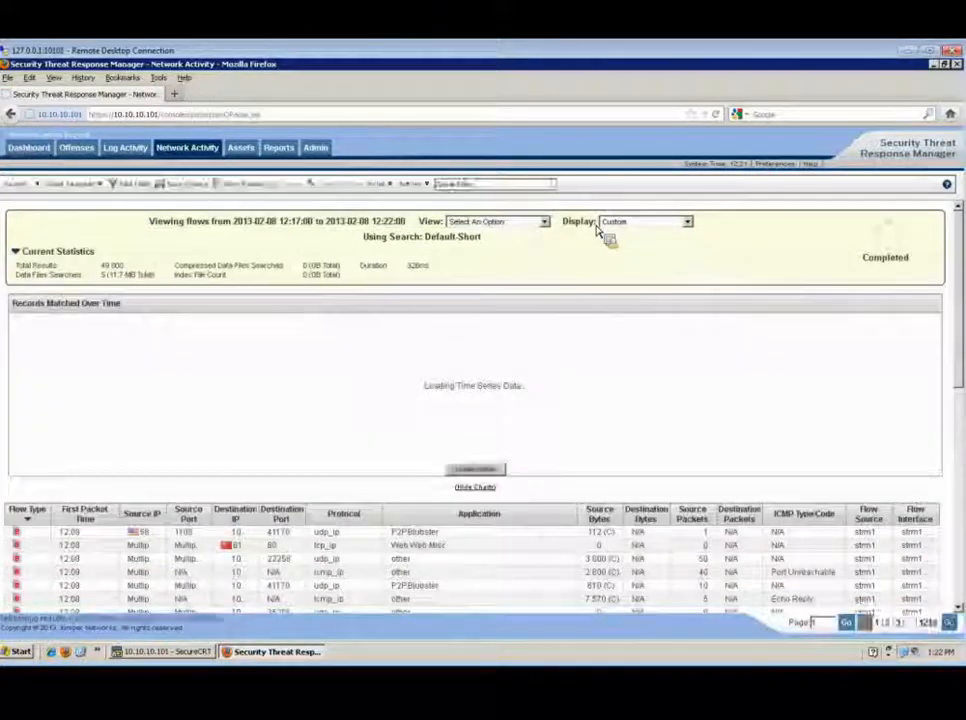
# Change the display to group flows by Source IP and highlight the top source in the chart legend
pyautogui.click(687, 222)
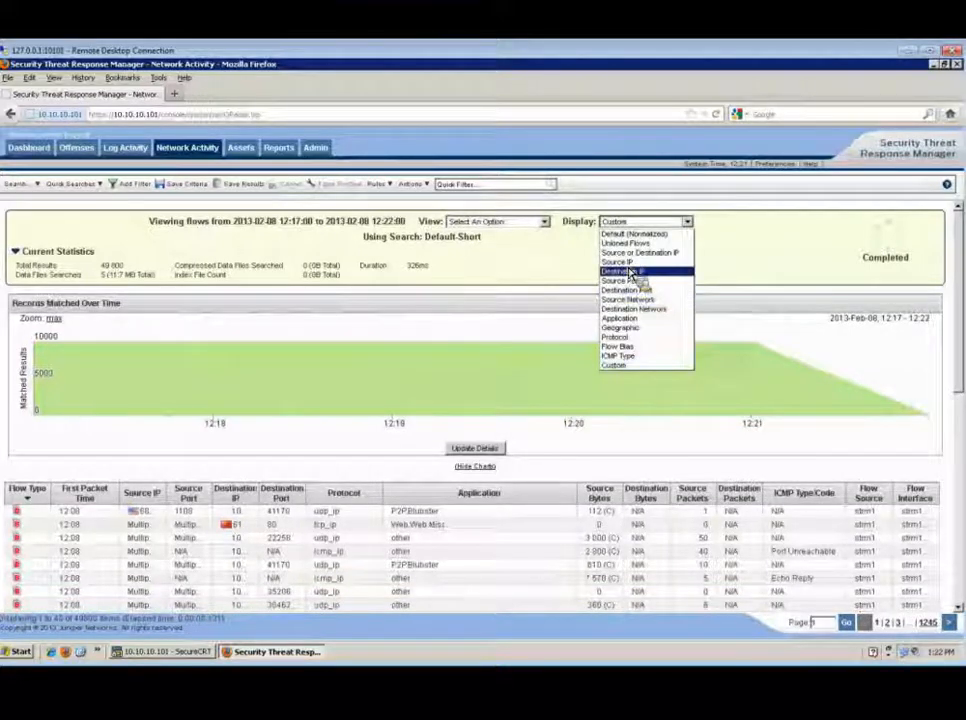
pyautogui.click(630, 264)
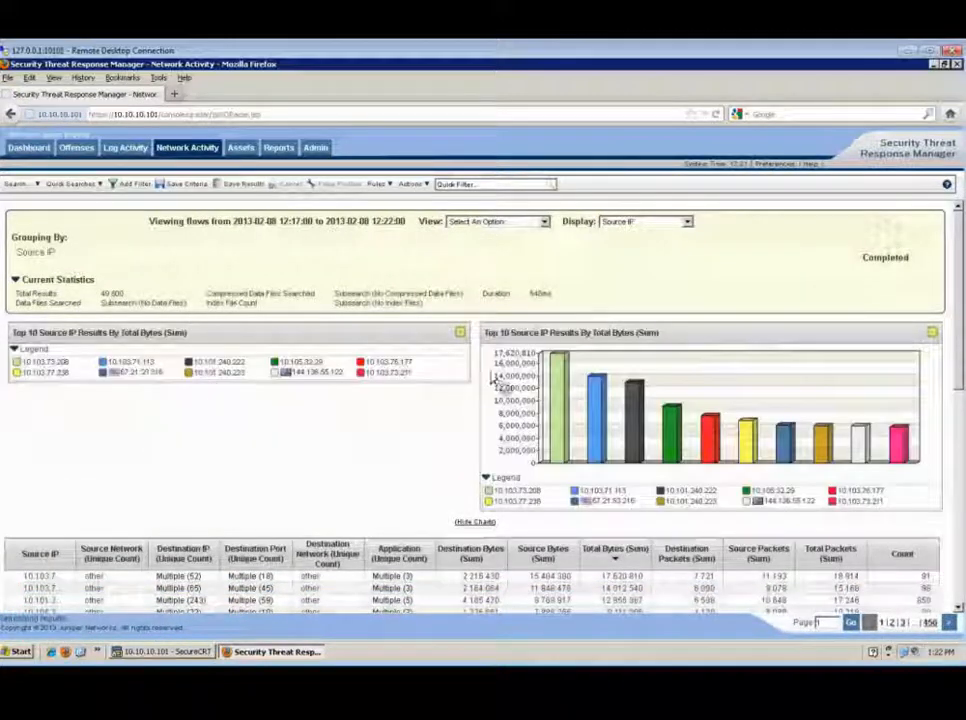
pyautogui.moveTo(541, 492); pyautogui.dragTo(508, 497)
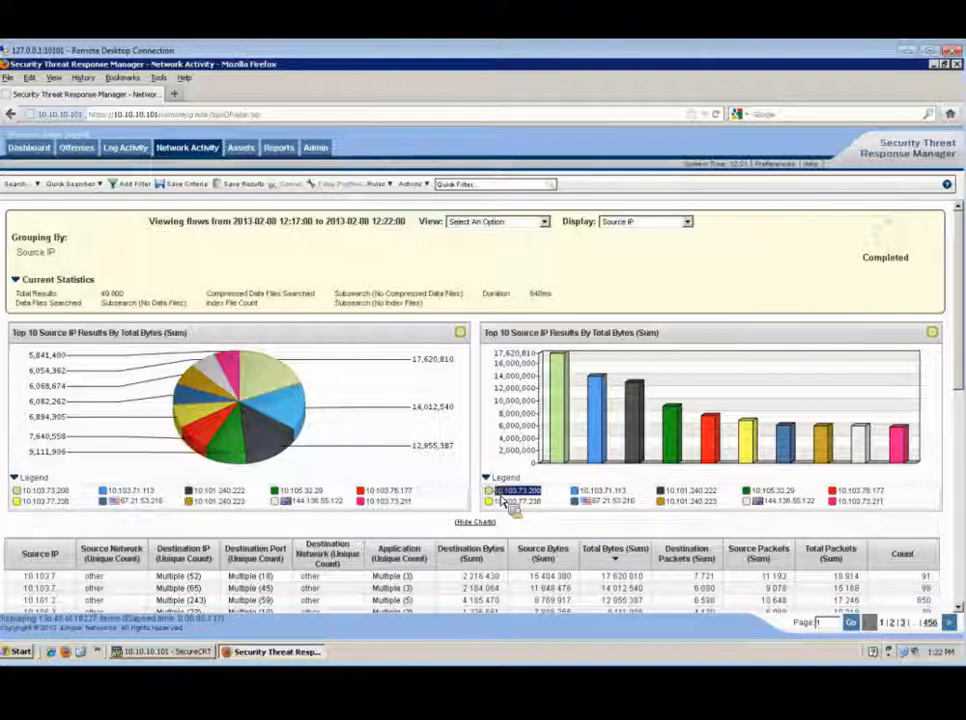
# Open the context menu of the top source IP in the bar chart legend to review its options, then close it
pyautogui.rightClick(512, 501)
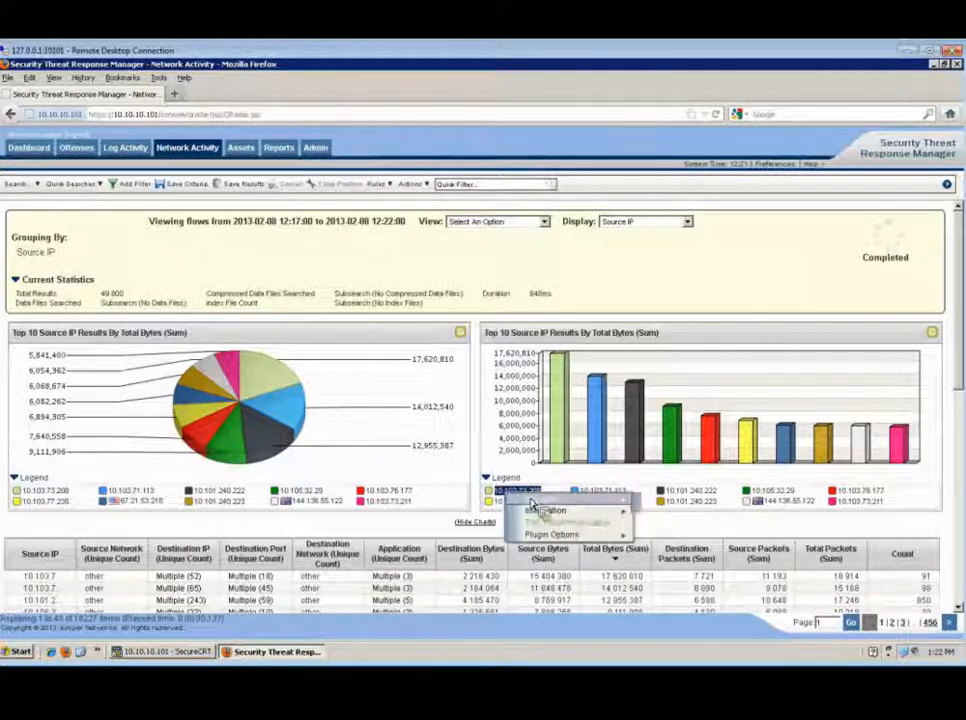
pyautogui.moveTo(558, 496)
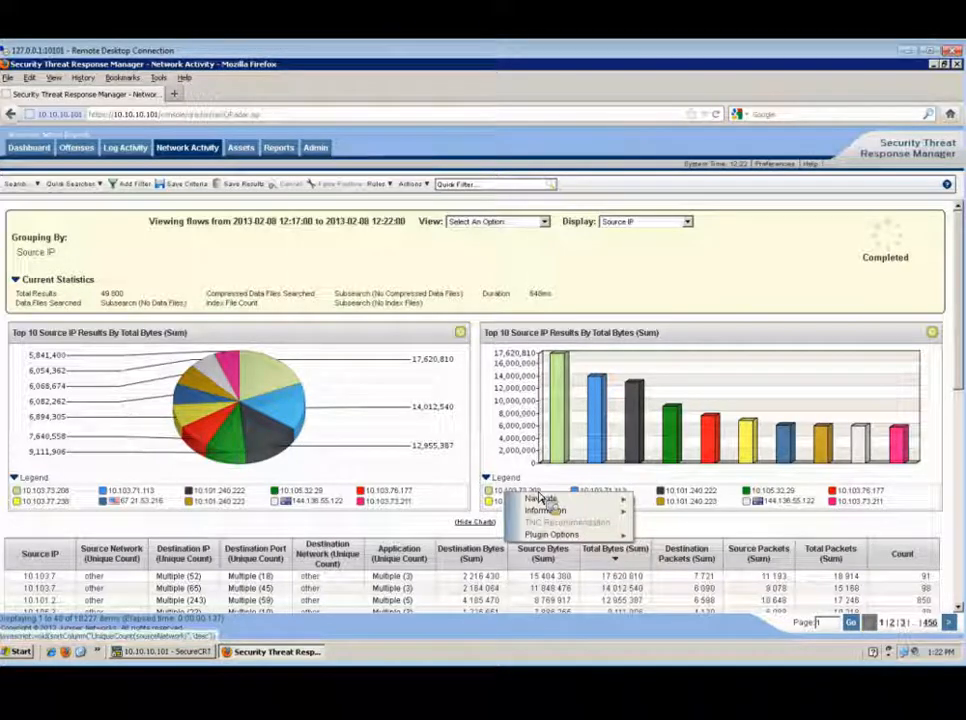
pyautogui.hotkey('alt', 'Tab')
pyautogui.hotkey('alt', 'Tab')
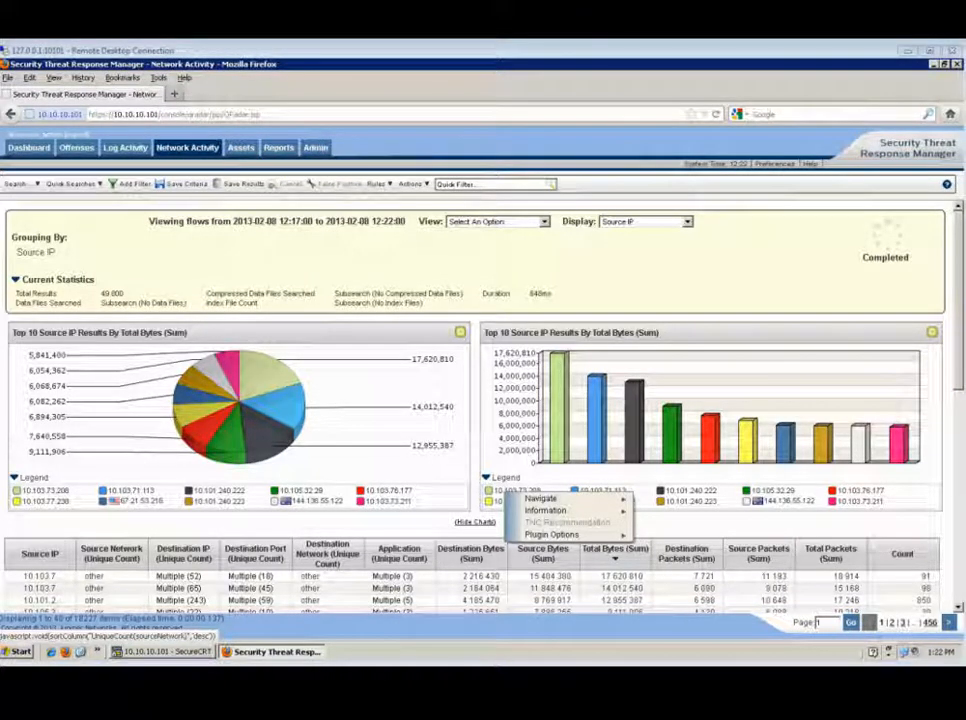
pyautogui.click(558, 488)
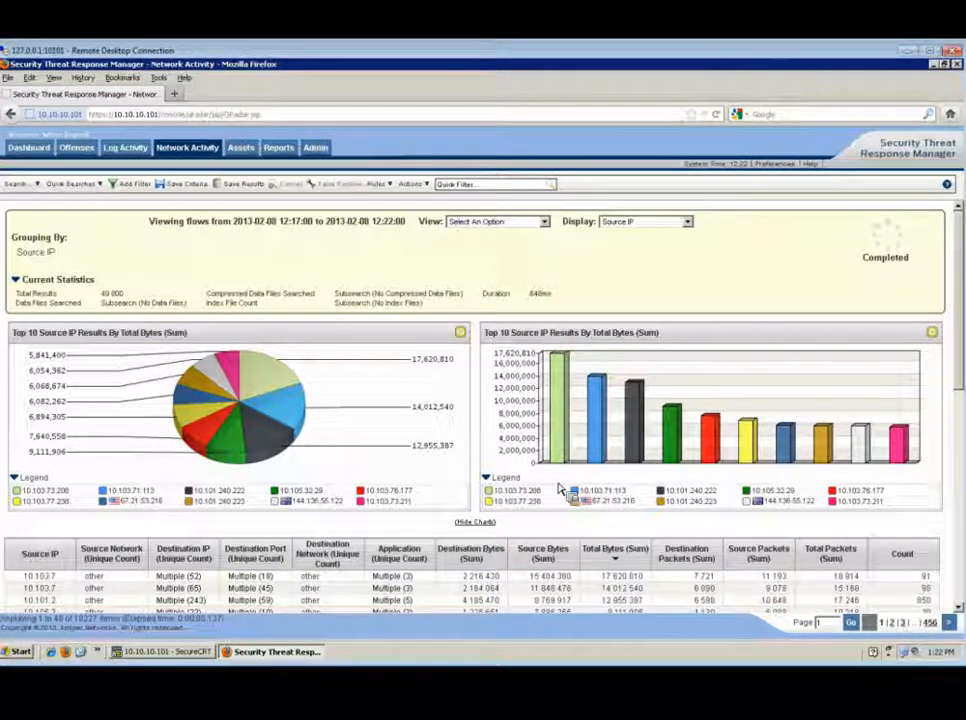
# Start a new flow search and add the filter Source IP Equals 10.103.73.208
pyautogui.click(22, 184)
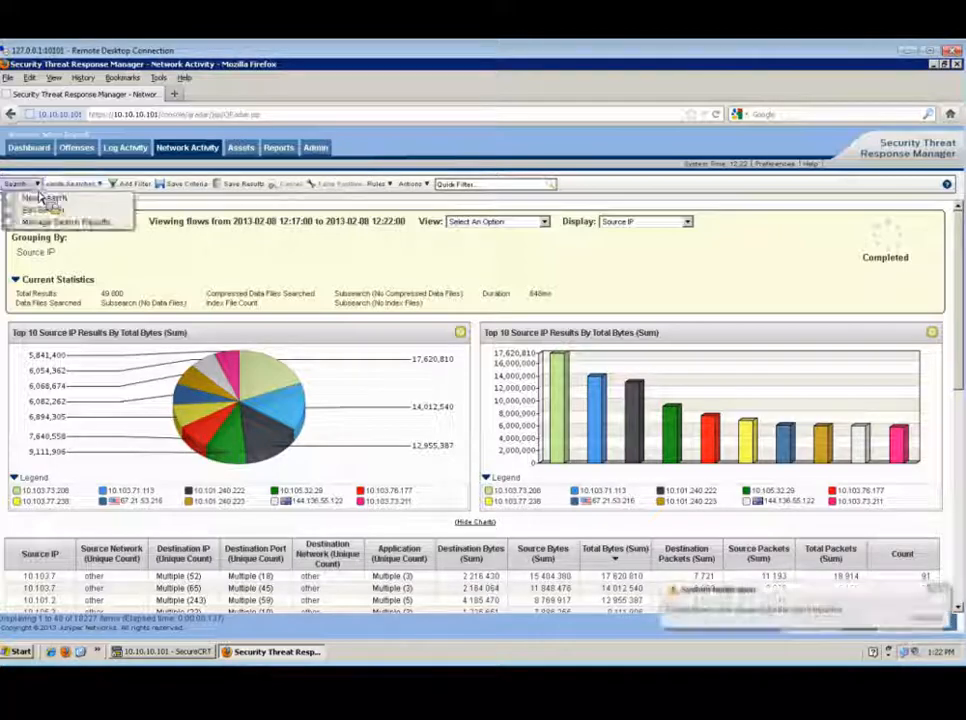
pyautogui.click(47, 206)
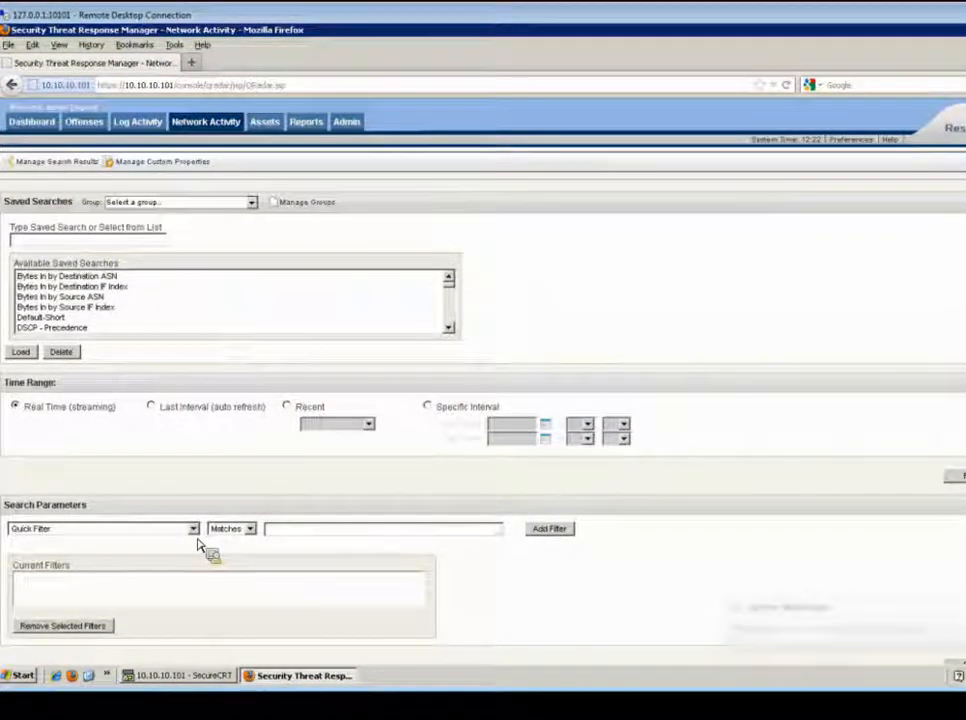
pyautogui.click(194, 531)
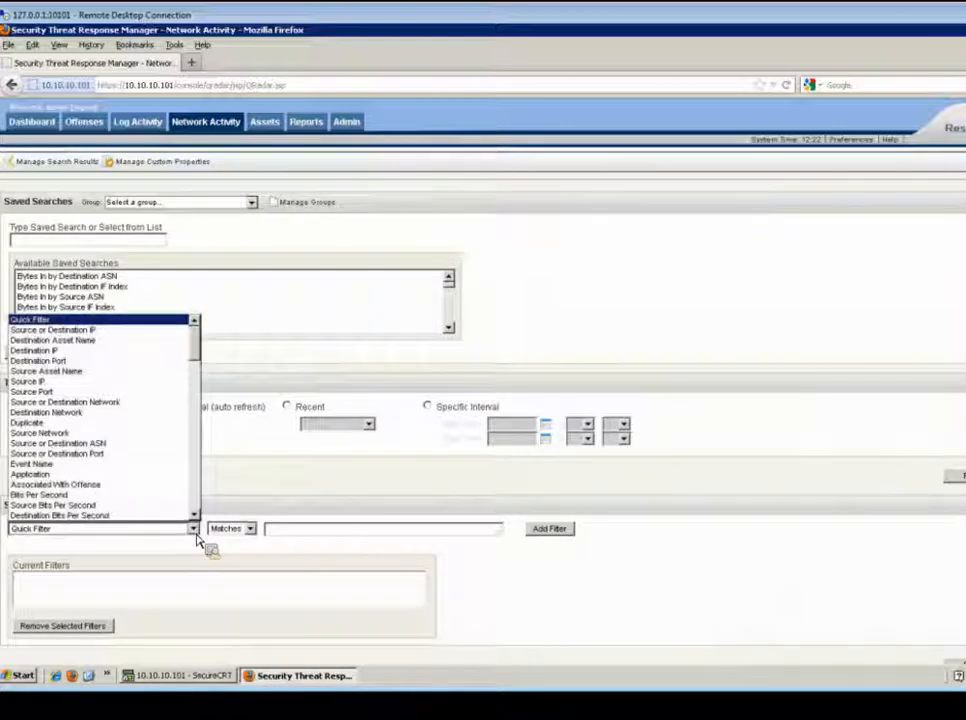
pyautogui.click(38, 382)
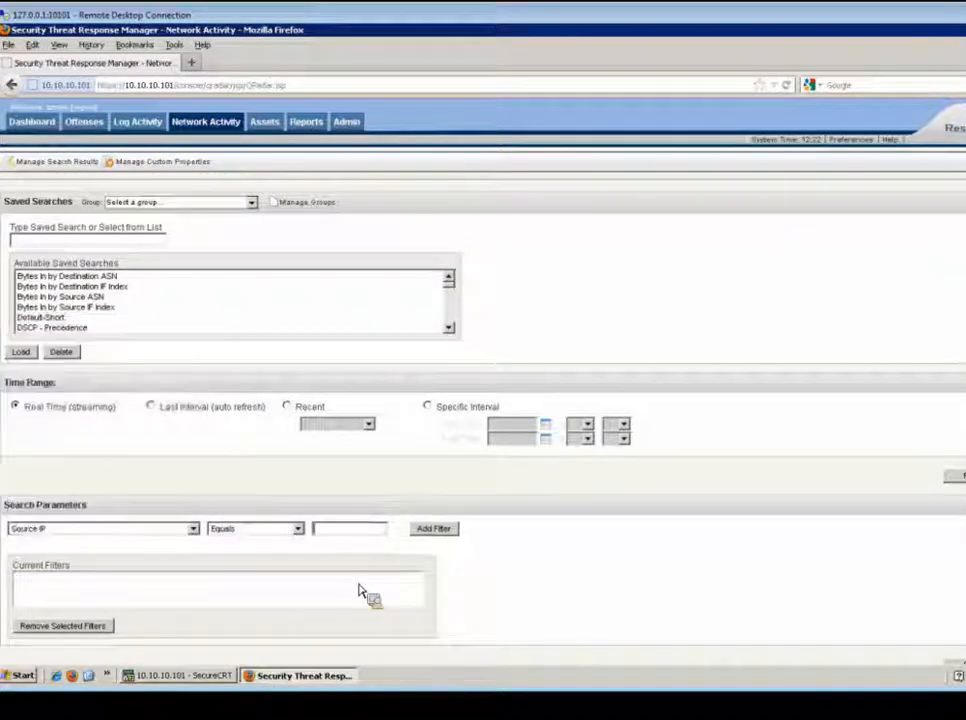
pyautogui.click(342, 534)
pyautogui.write('10.103.73')
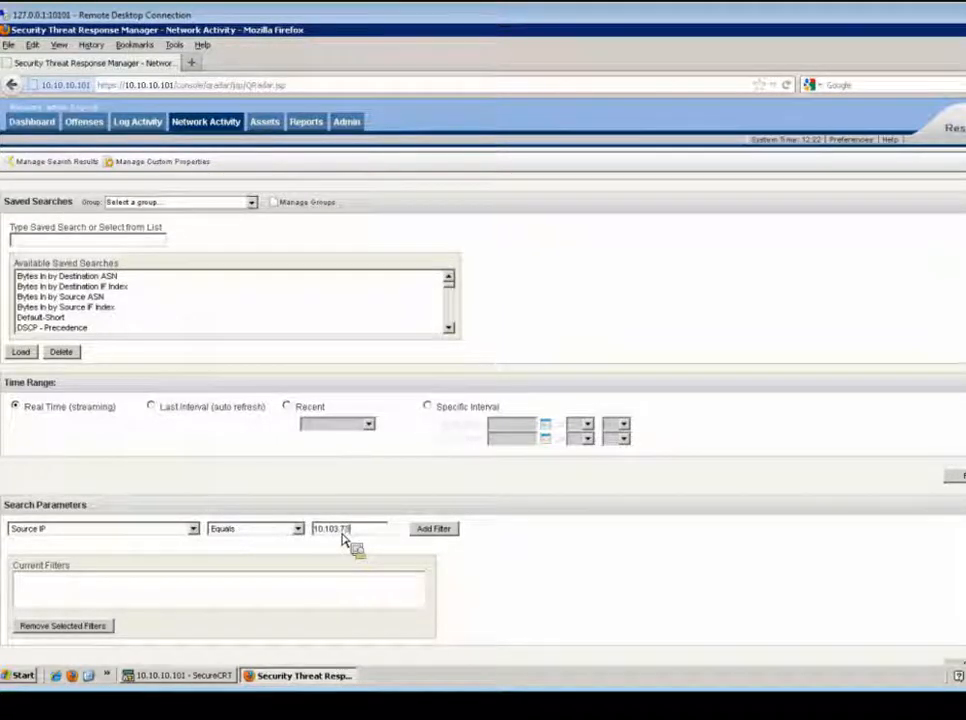
pyautogui.write('.208')
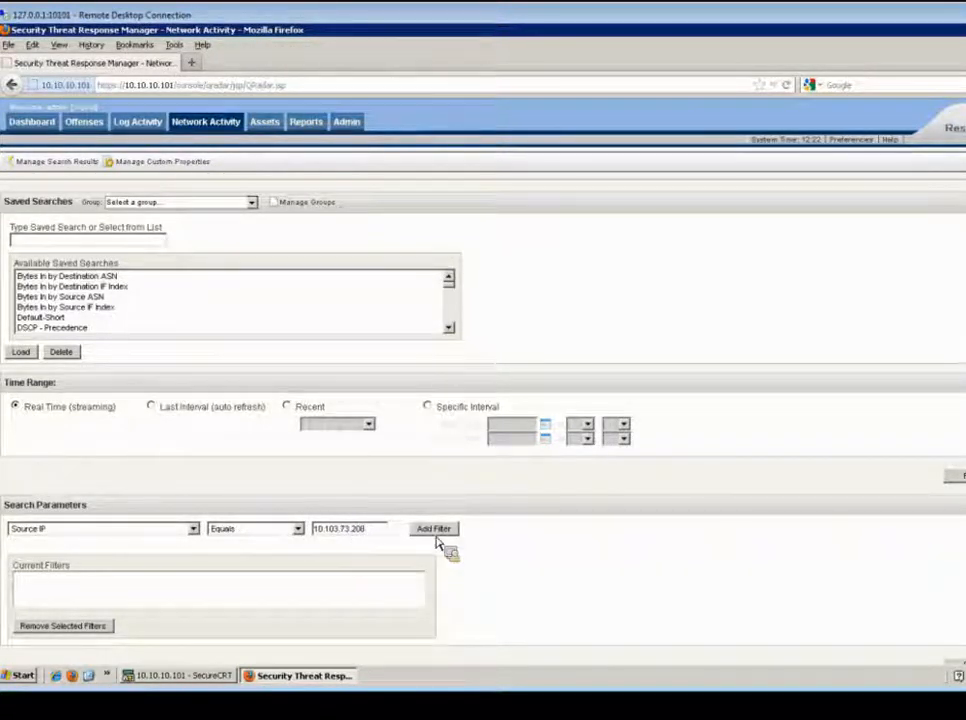
pyautogui.click(437, 537)
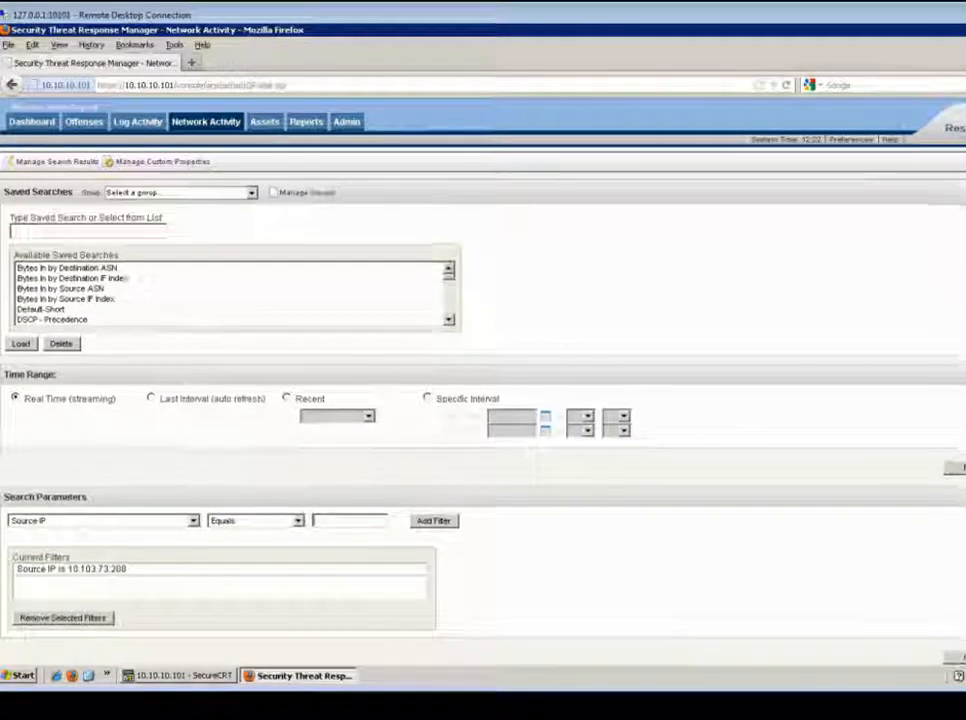
# Examine the Destination Port and Application search parameters and the application category list without adding another filter
pyautogui.scroll(-3, 483, 400)
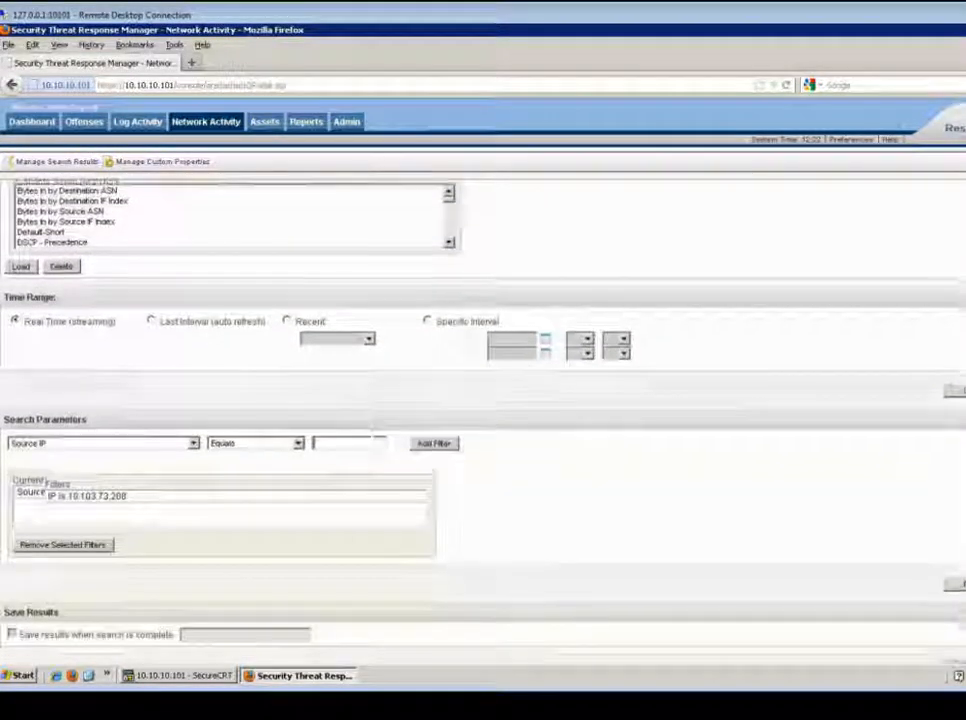
pyautogui.scroll(-3, 483, 400)
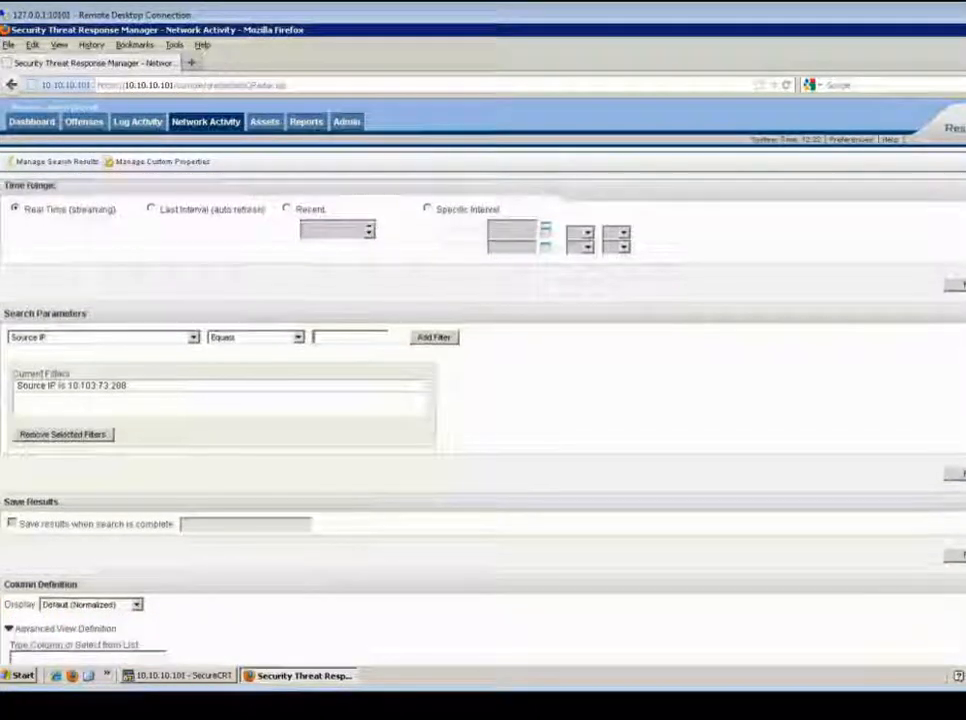
pyautogui.scroll(-2, 832, 453)
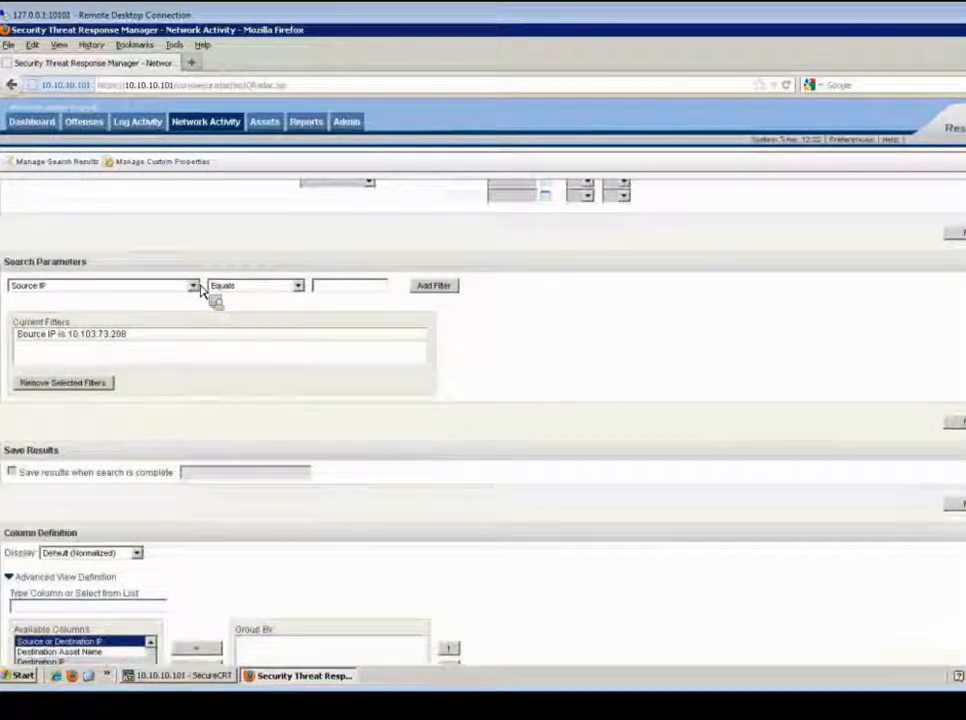
pyautogui.click(196, 286)
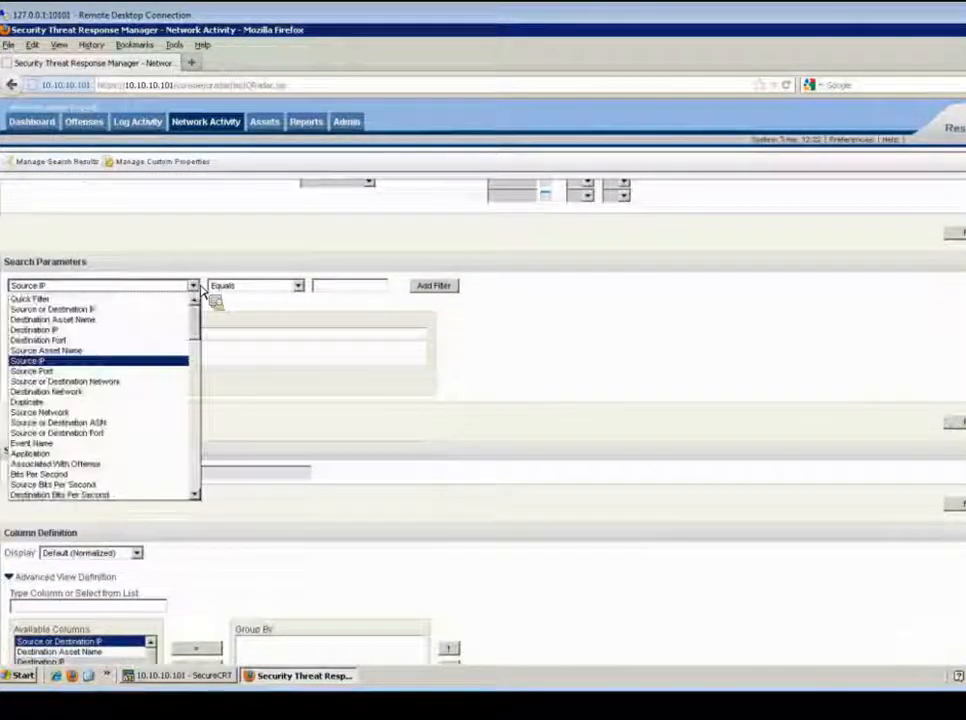
pyautogui.click(55, 341)
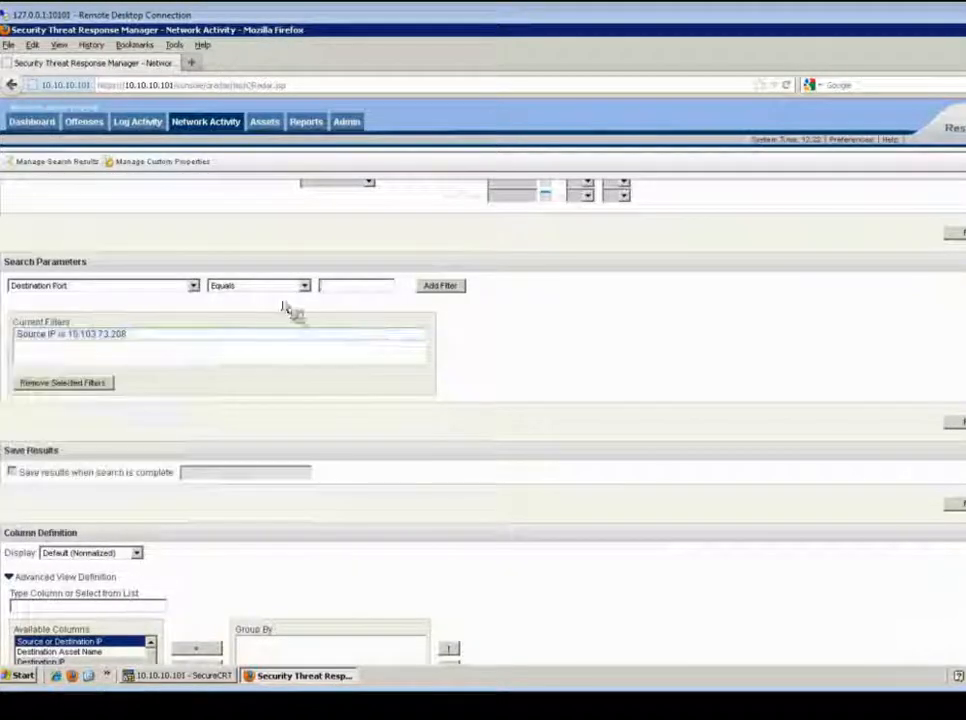
pyautogui.click(196, 288)
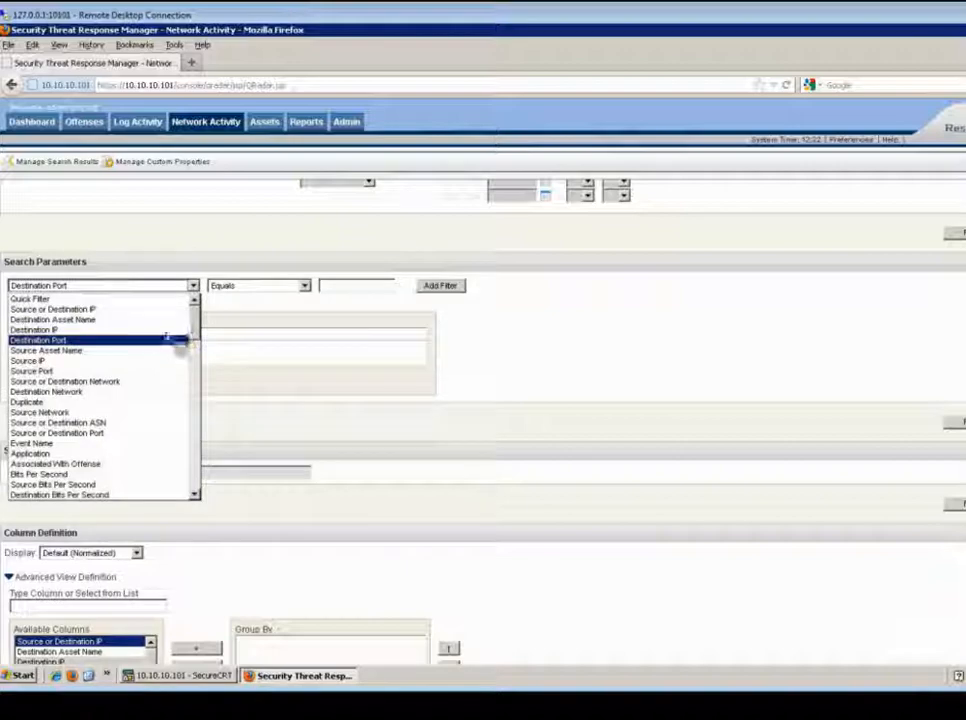
pyautogui.click(58, 455)
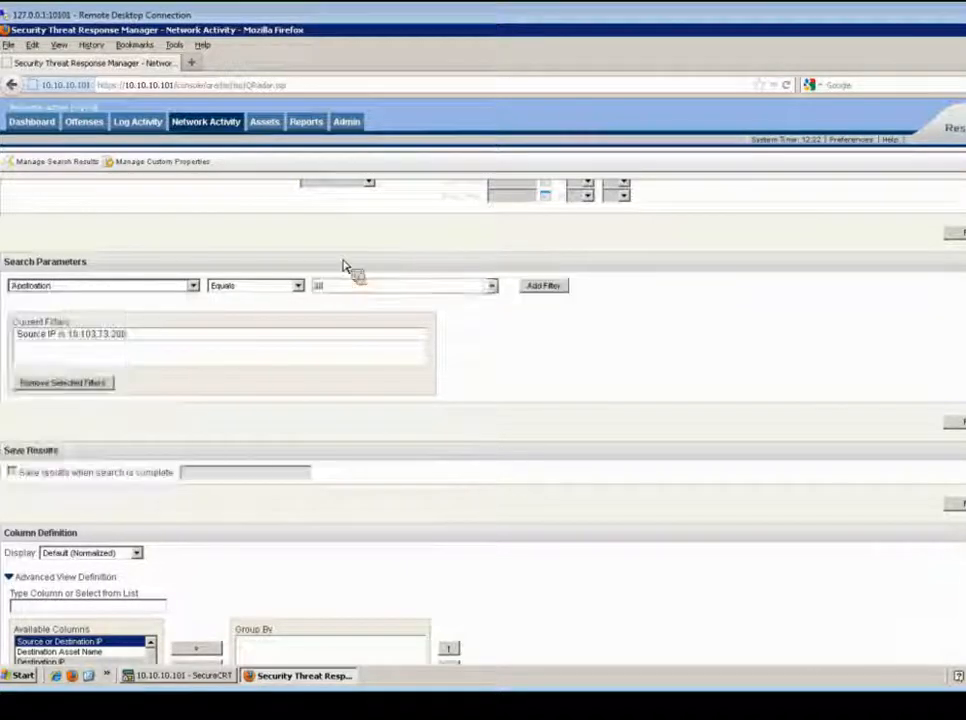
pyautogui.click(492, 290)
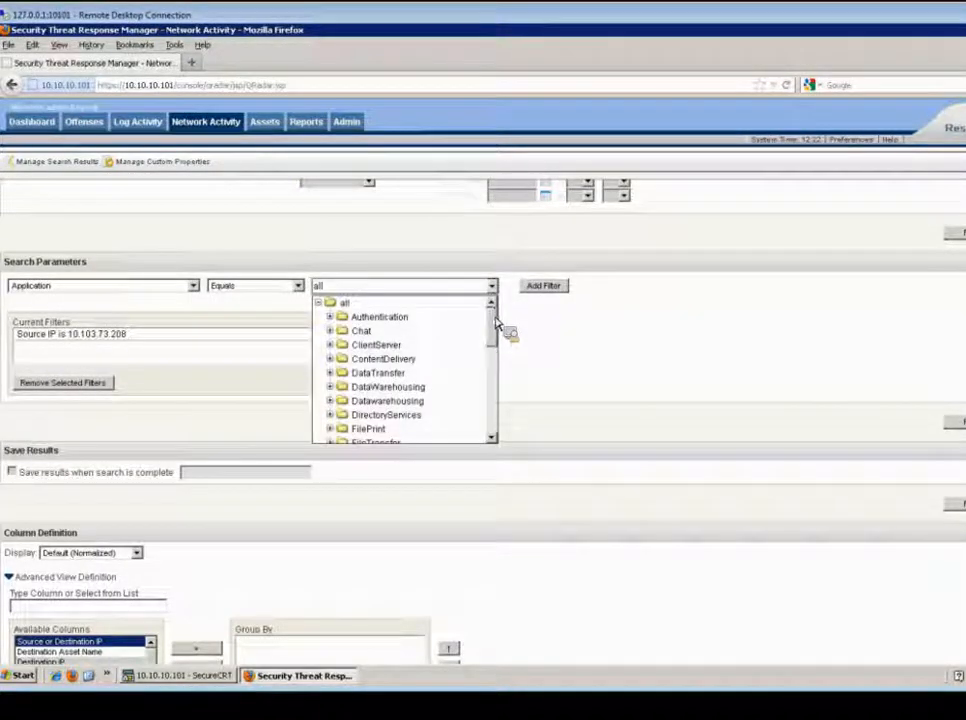
pyautogui.moveTo(494, 341); pyautogui.dragTo(492, 433)
pyautogui.click(510, 430)
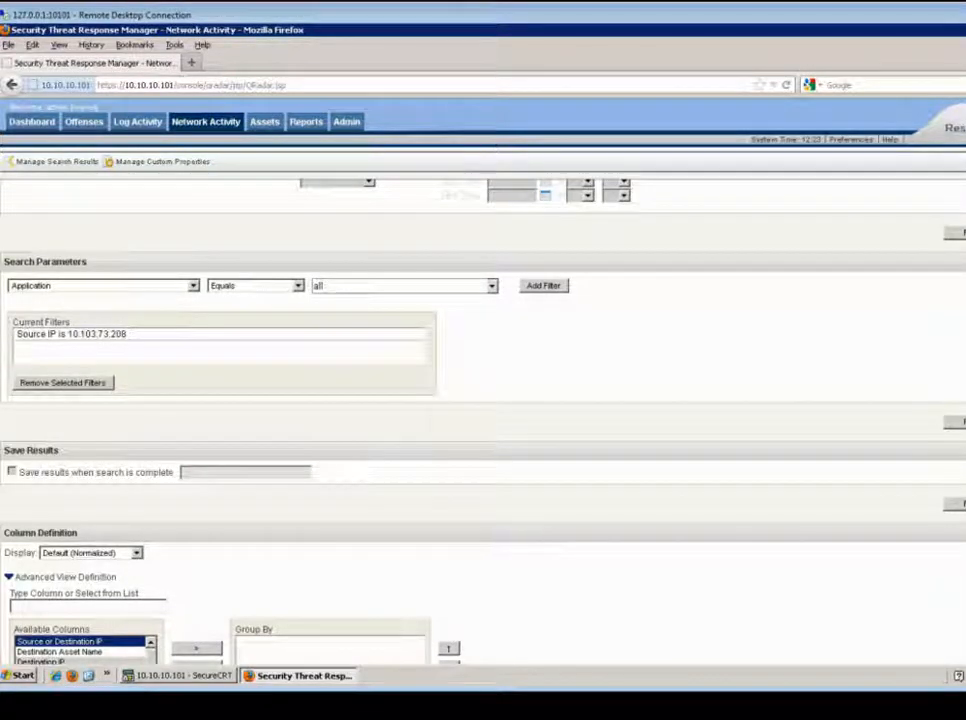
# Add Source or Destination IP to the Group By list in the column definition
pyautogui.scroll(-3, 483, 420)
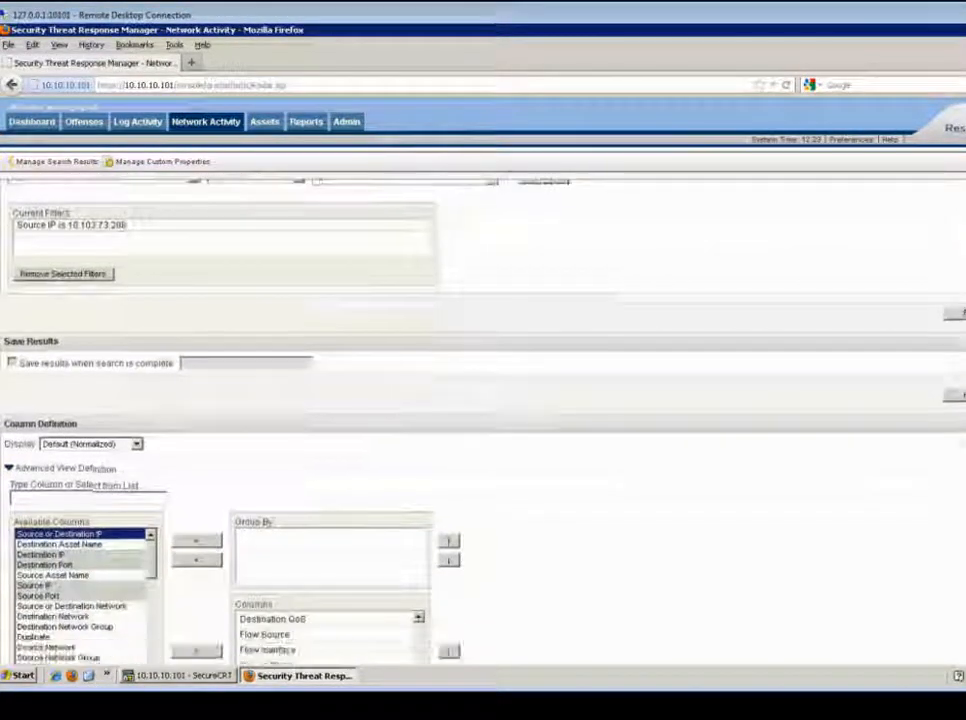
pyautogui.scroll(-2, 483, 420)
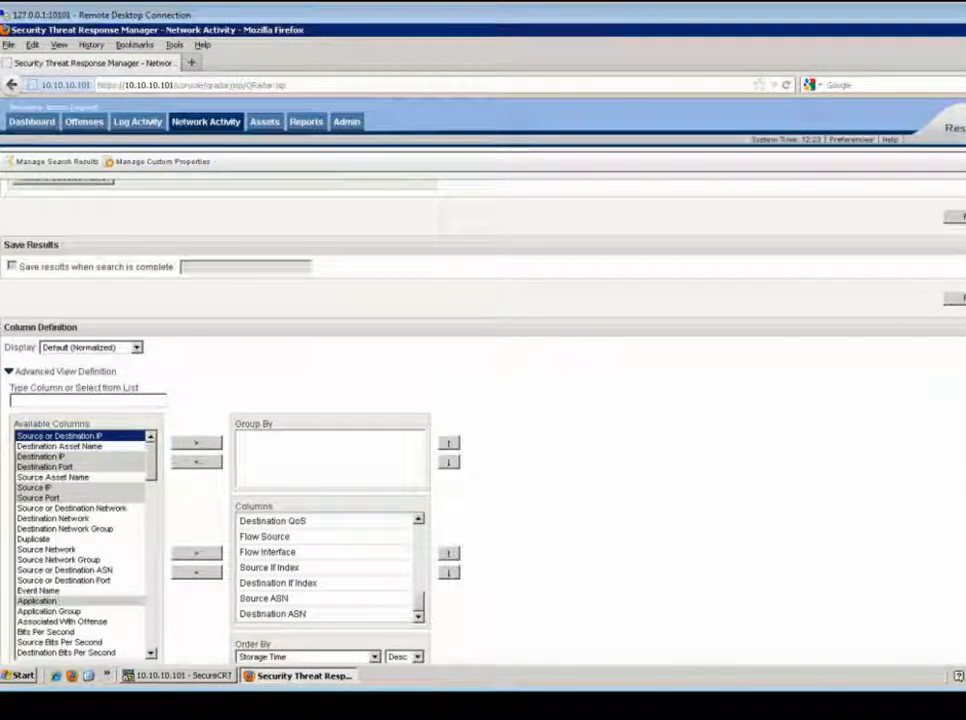
pyautogui.scroll(-2, 474, 535)
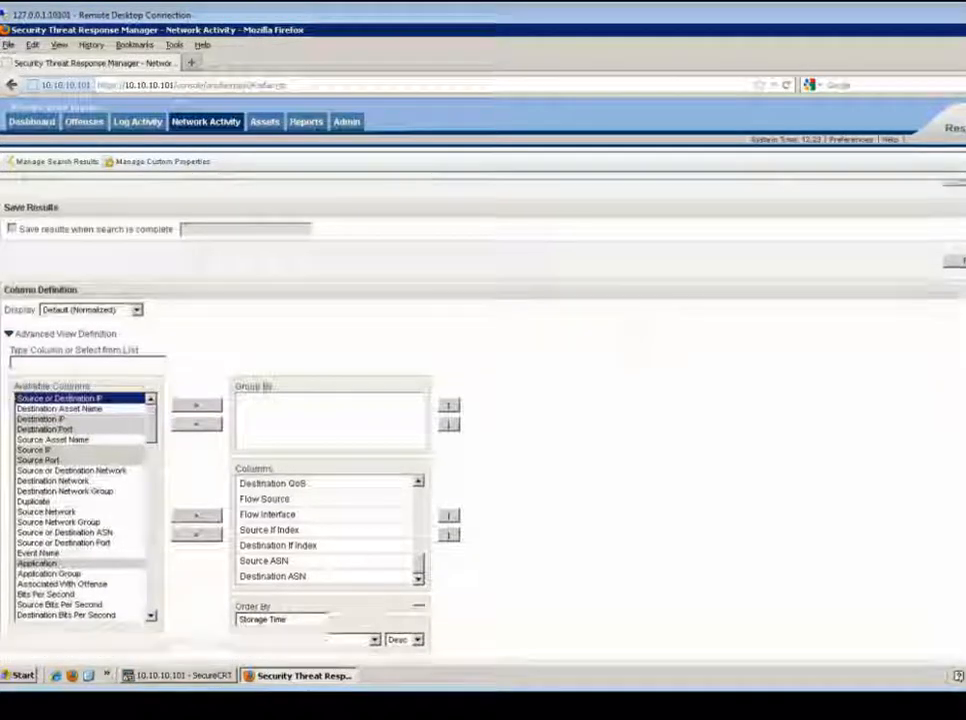
pyautogui.moveTo(155, 493); pyautogui.dragTo(205, 382)
pyautogui.click(200, 378)
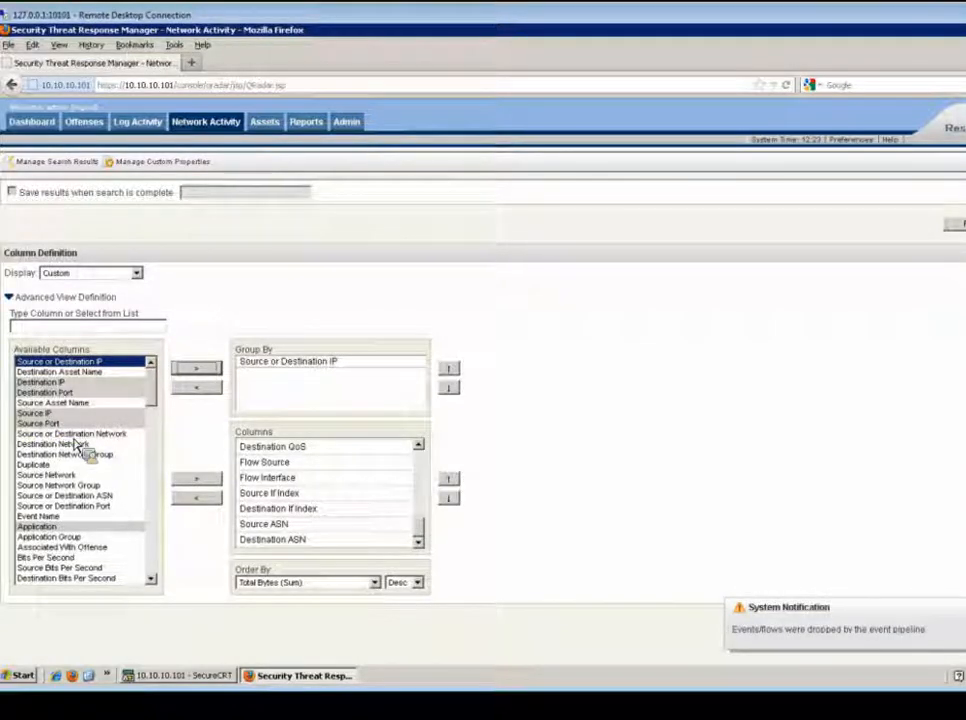
# Try to add Destination Port to the Group By list and dismiss the notice
pyautogui.click(79, 396)
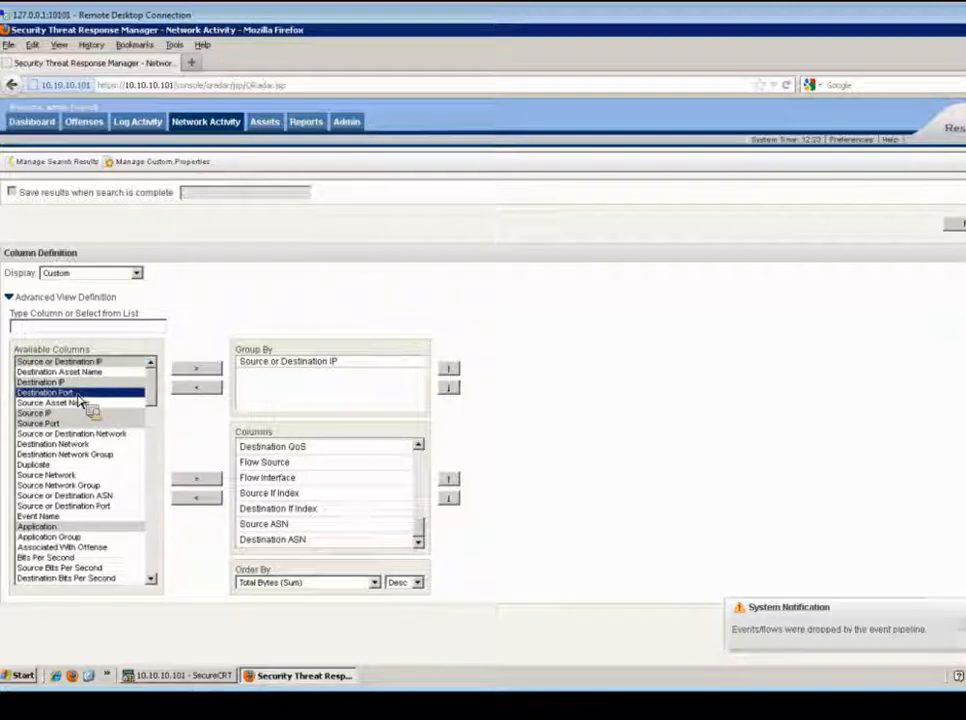
pyautogui.click(211, 371)
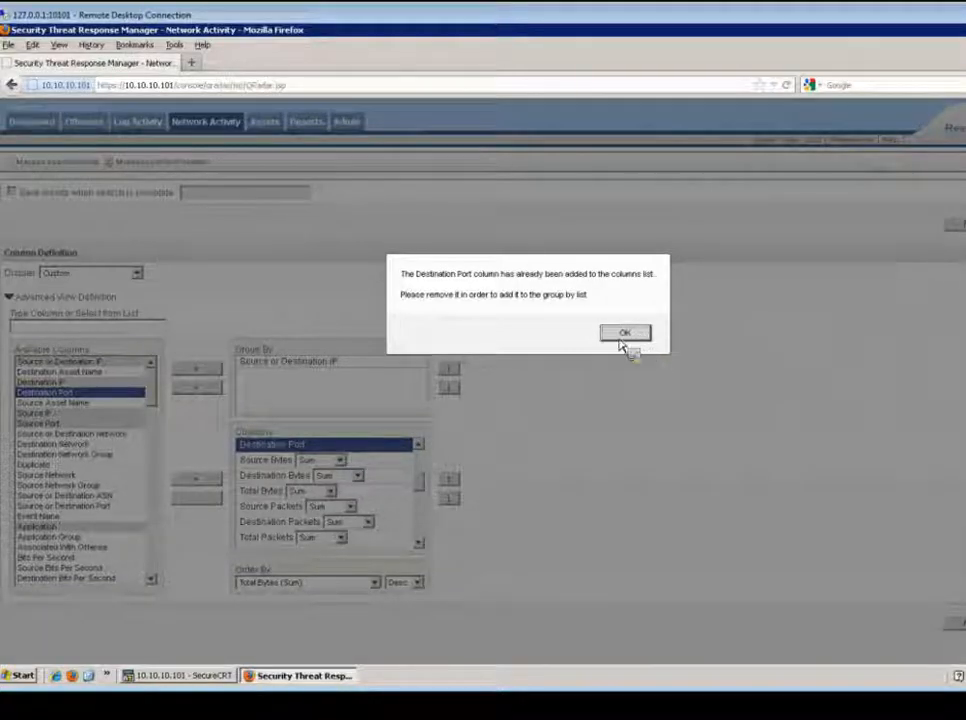
pyautogui.press('Return')
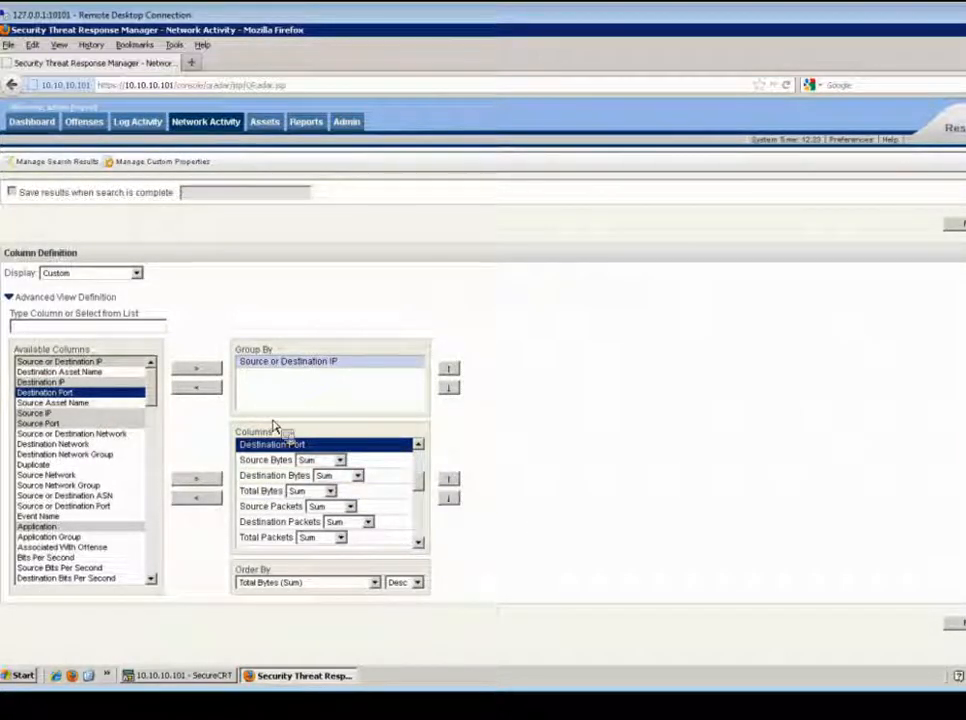
# Run the grouped search, proceeding with a last interval search instead of real-time streaming
pyautogui.moveTo(422, 484)
pyautogui.mouseDown()
pyautogui.moveTo(422, 470)
pyautogui.moveTo(422, 488)
pyautogui.mouseUp()
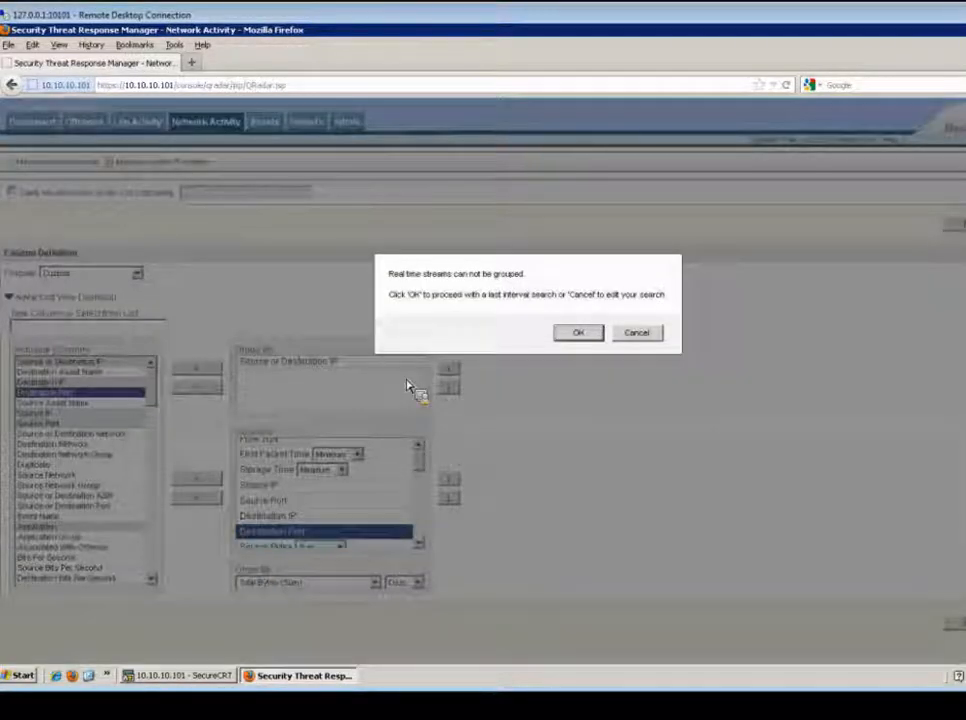
pyautogui.click(576, 333)
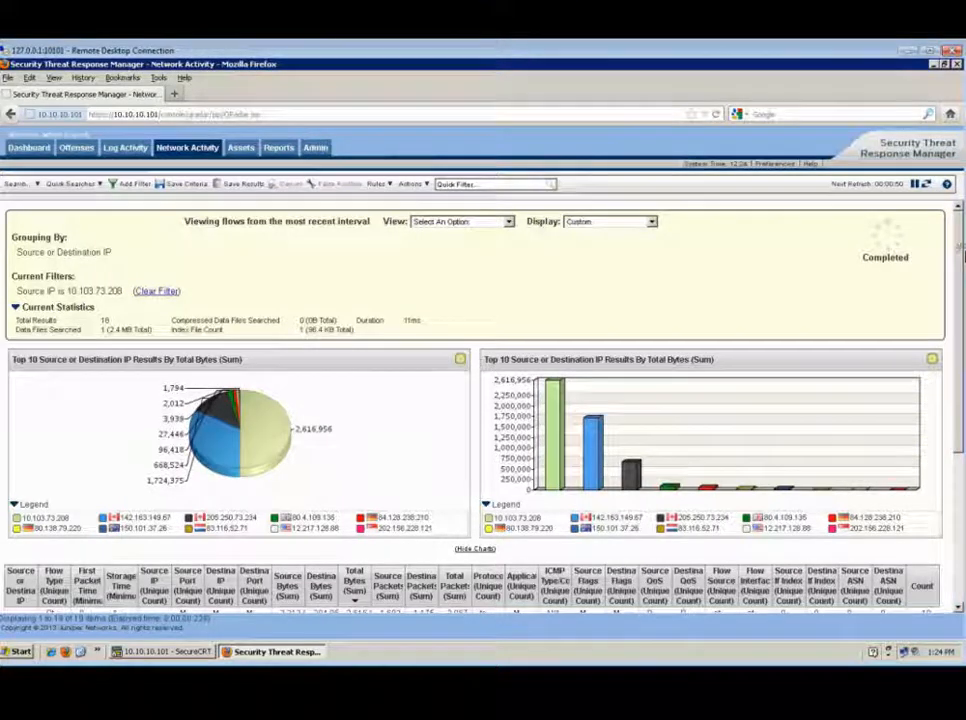
pyautogui.moveTo(961, 252); pyautogui.dragTo(964, 286)
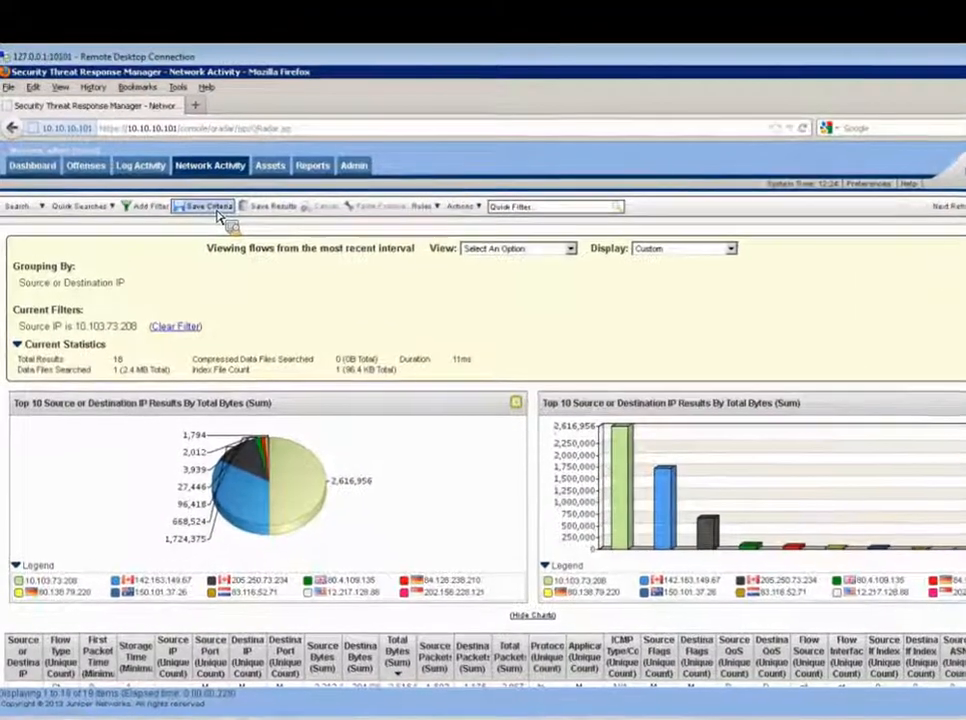
# Save the search criteria as "Source IP" in the Network Monitoring and Management group
pyautogui.click(196, 192)
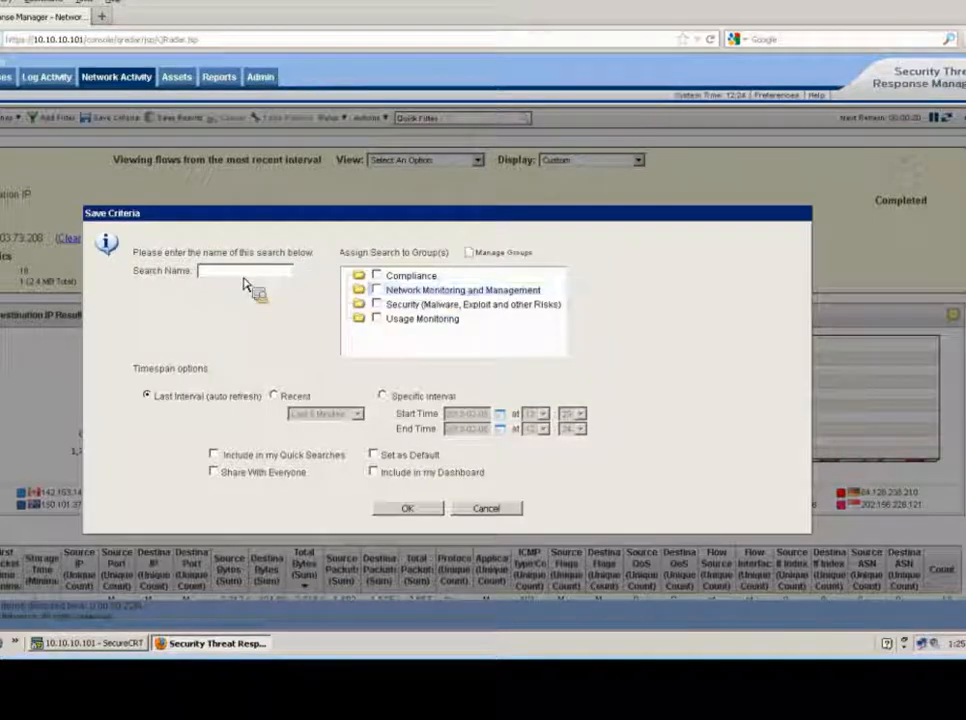
pyautogui.write('nource IP')
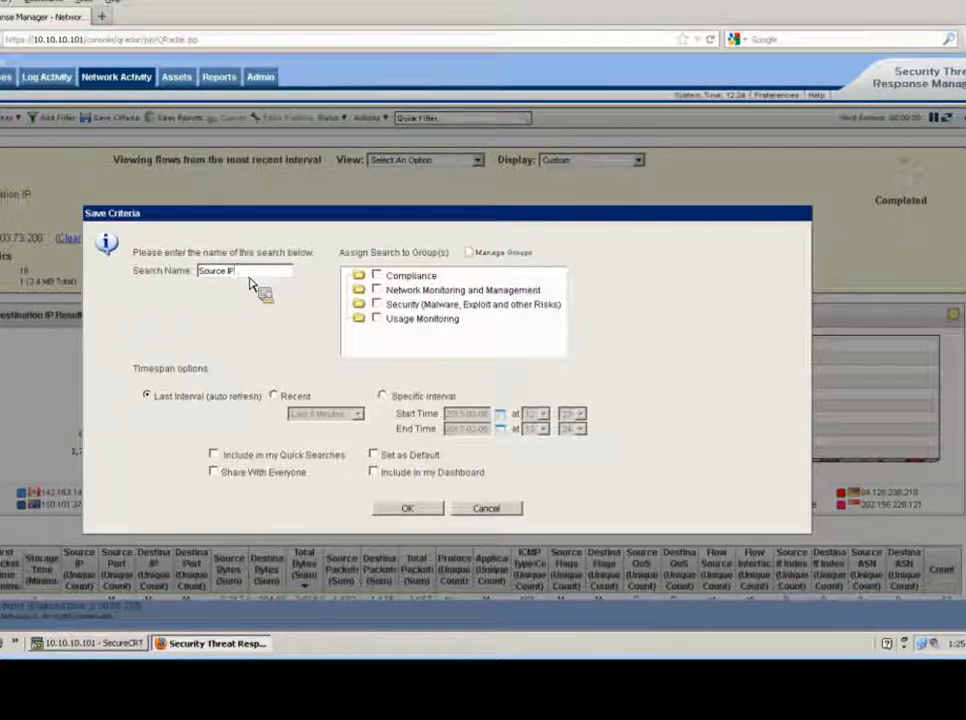
pyautogui.click(376, 289)
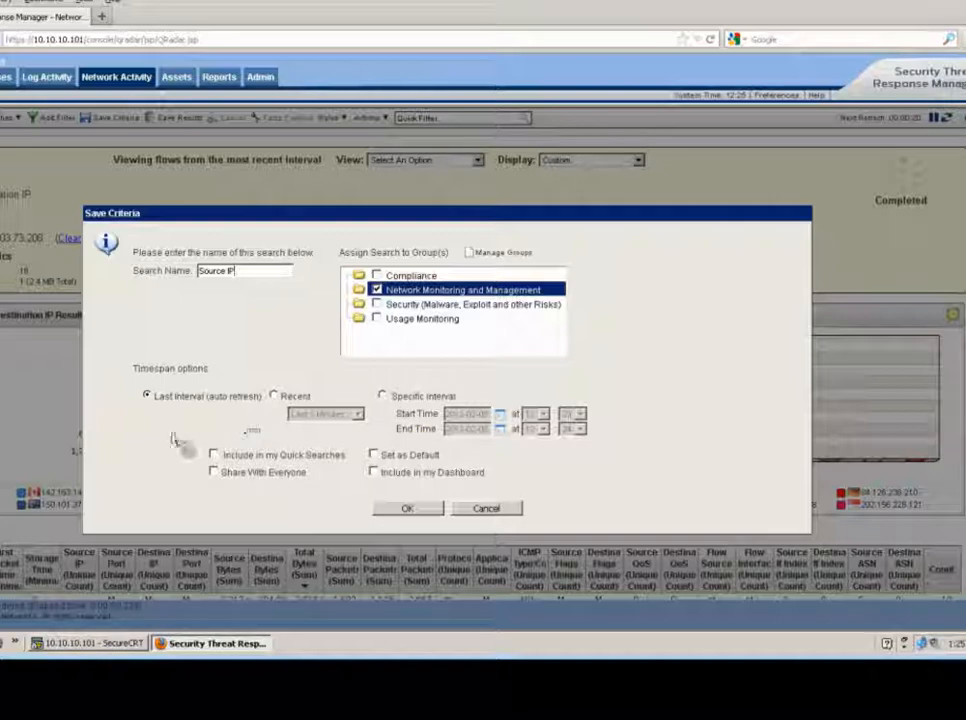
pyautogui.click(410, 510)
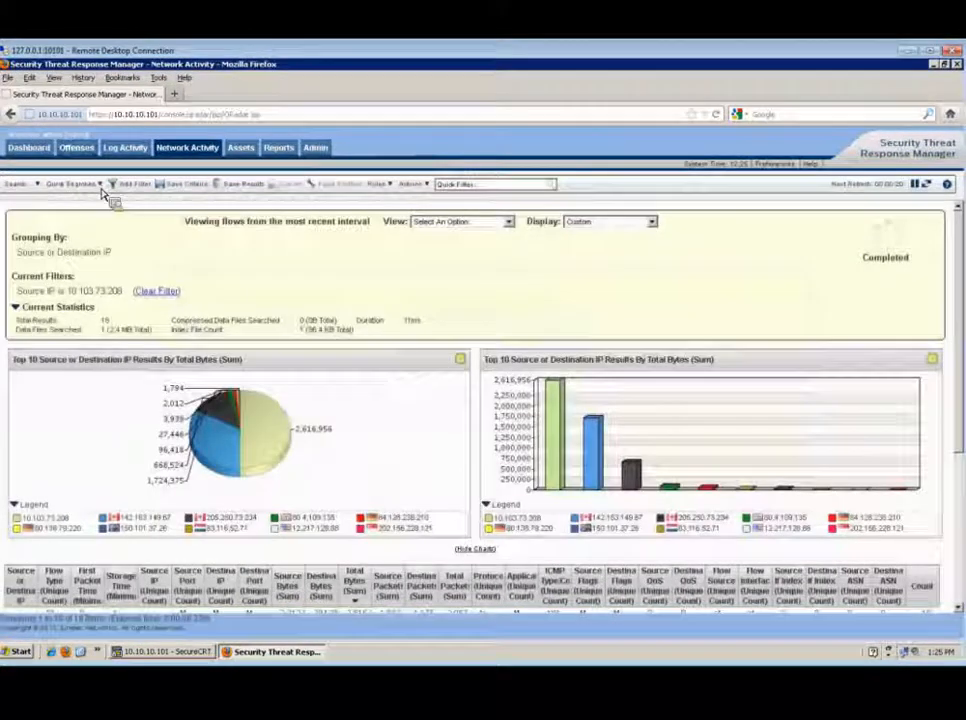
pyautogui.click(99, 185)
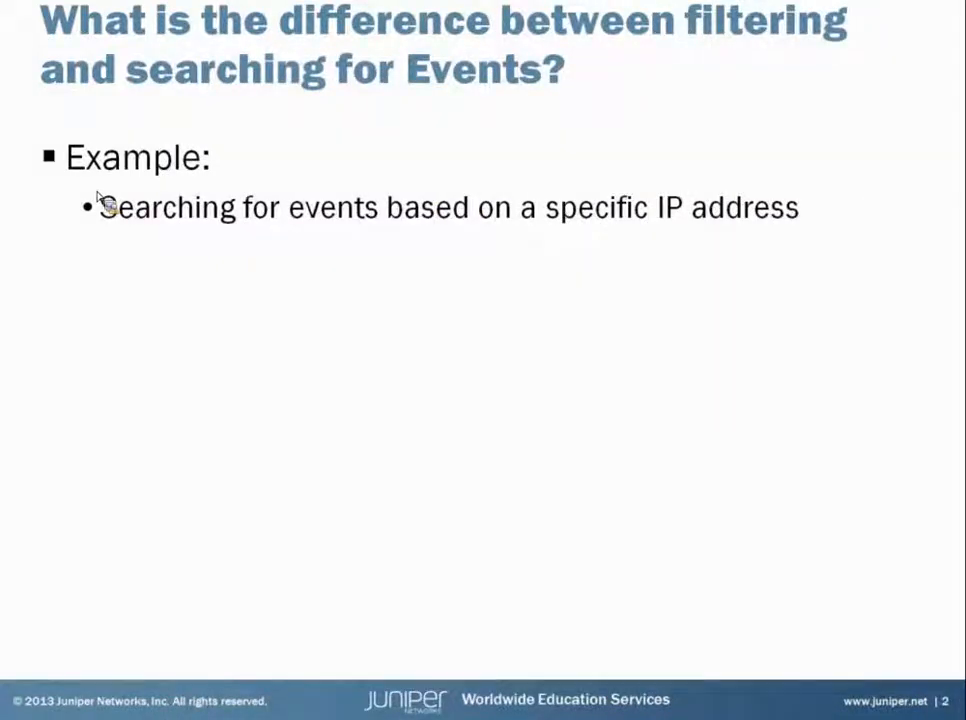
pyautogui.press('Right')
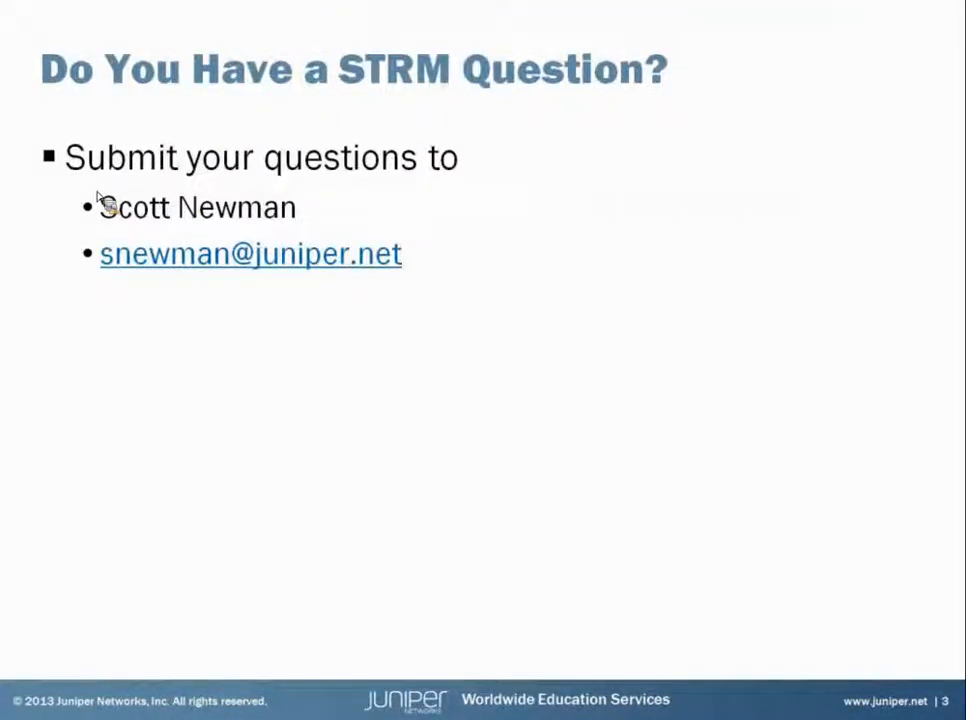